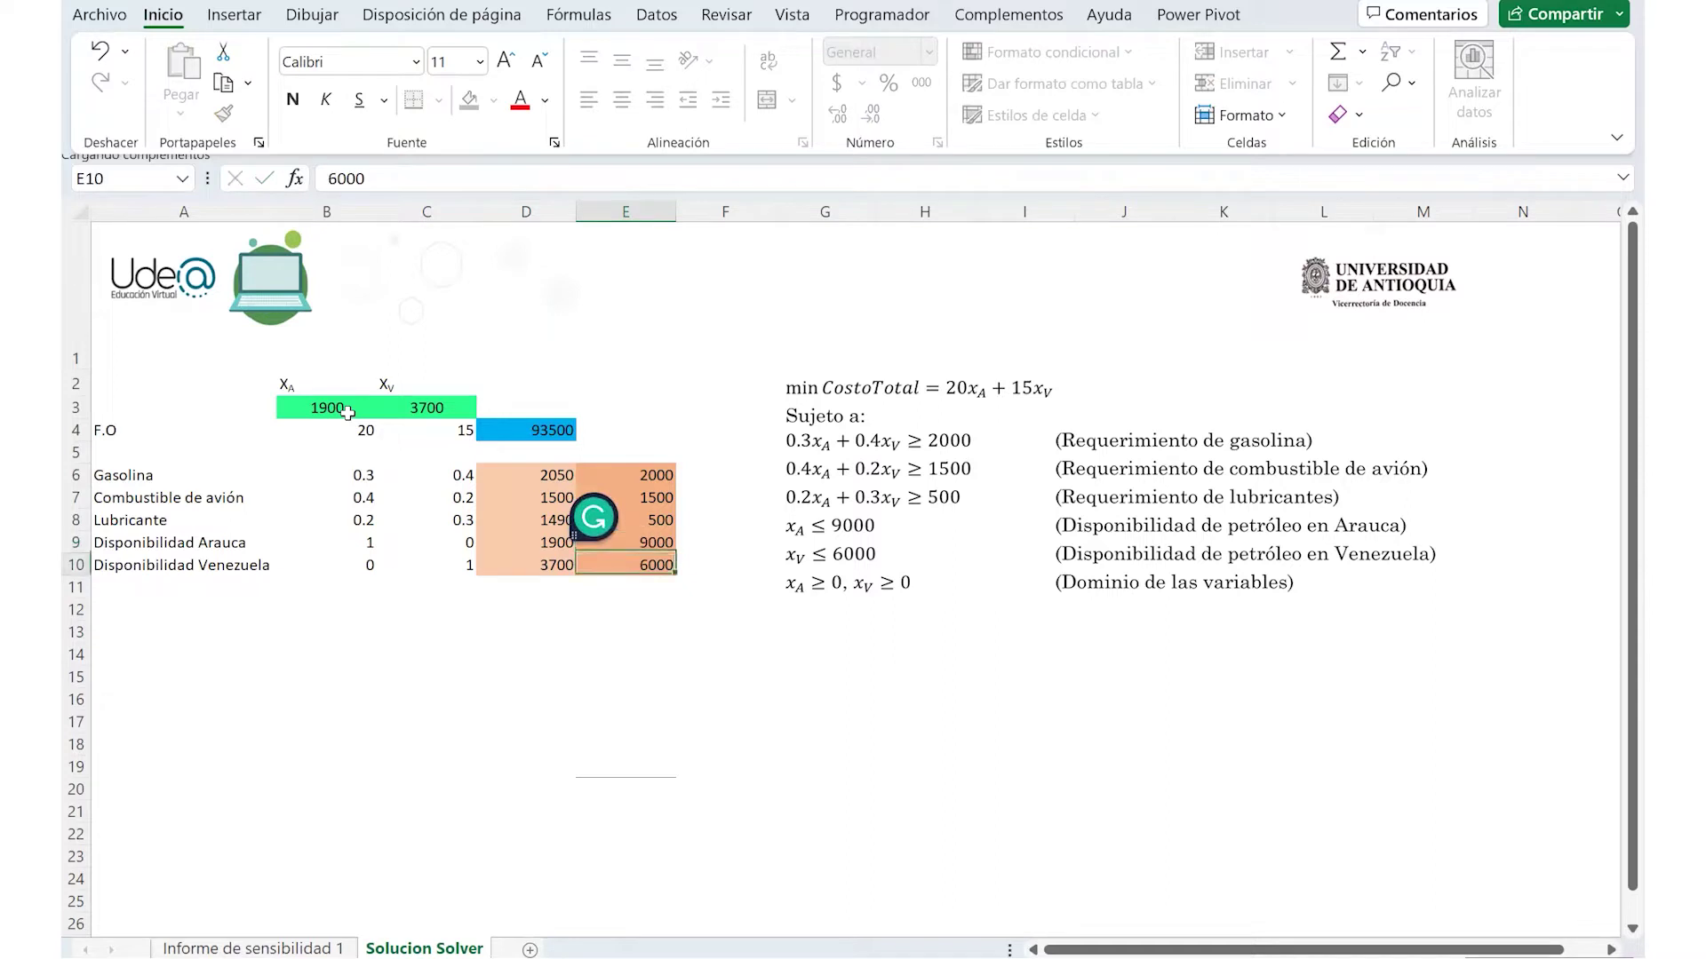
- Examine the decision variable cells for XA and XV in B2:C3 of the oil model
key(Up)
key(Left)
key(Right)
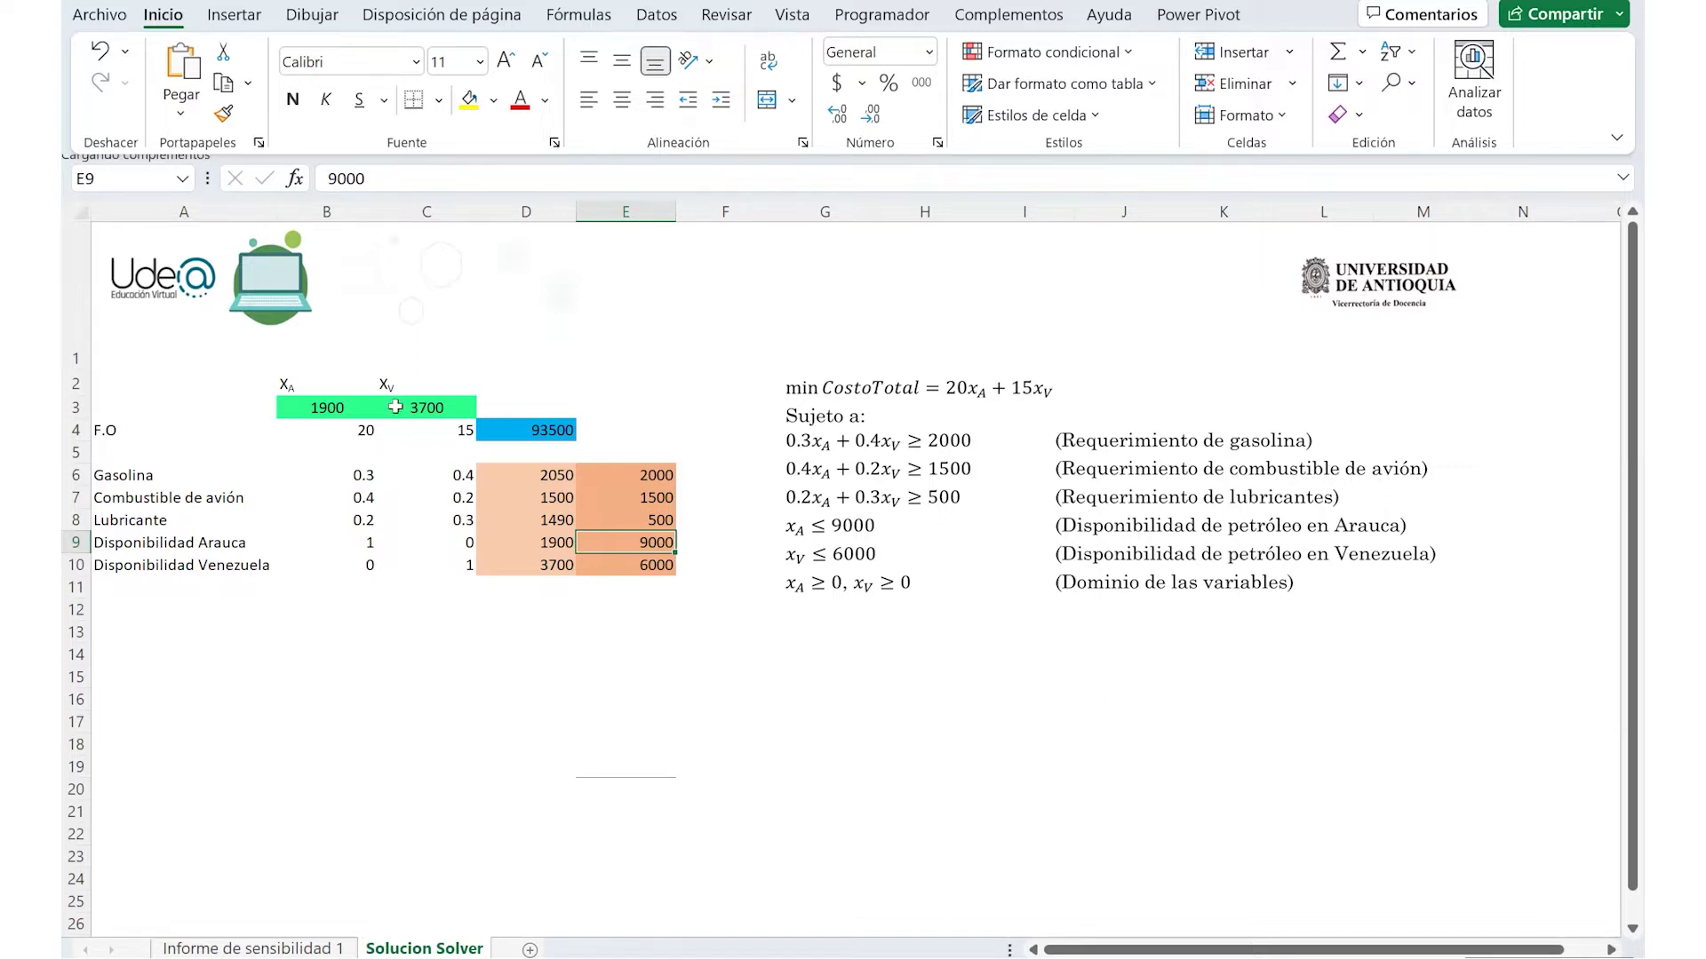
click(316, 409)
click(303, 386)
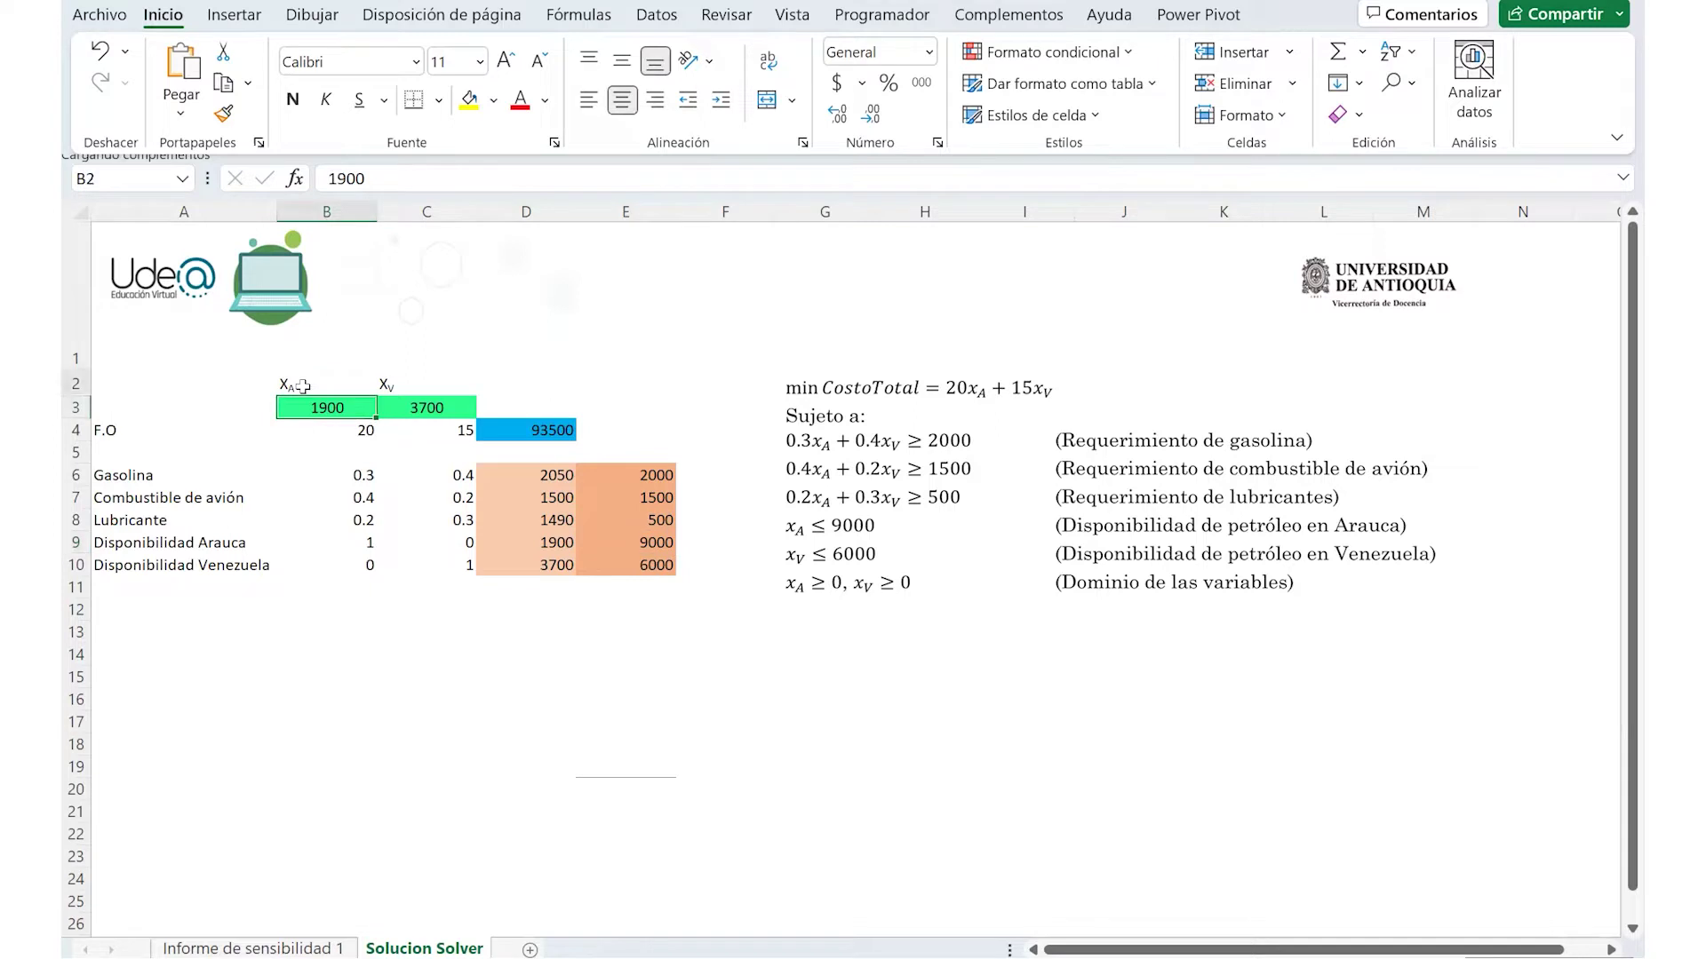
key(Right)
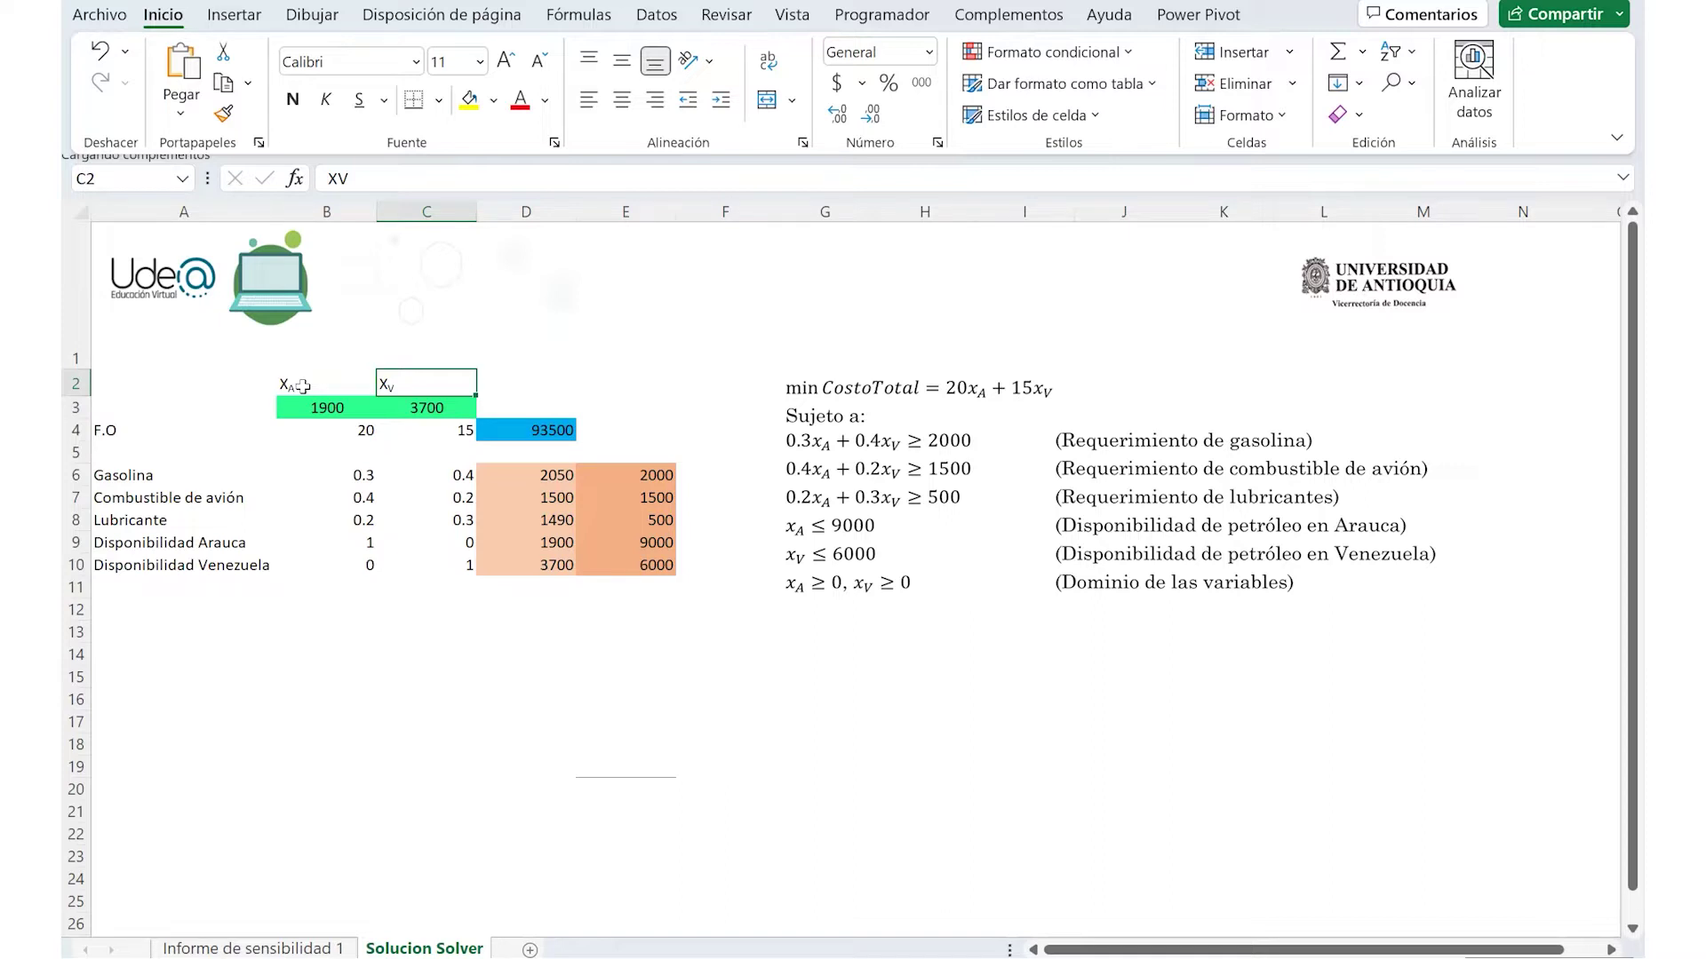
- Review the constraint labels in column A, from Gasolina down to Disponibilidad Venezuela
key(Left)
key(Down)
key(Down)
key(Down)
key(Left)
key(Down)
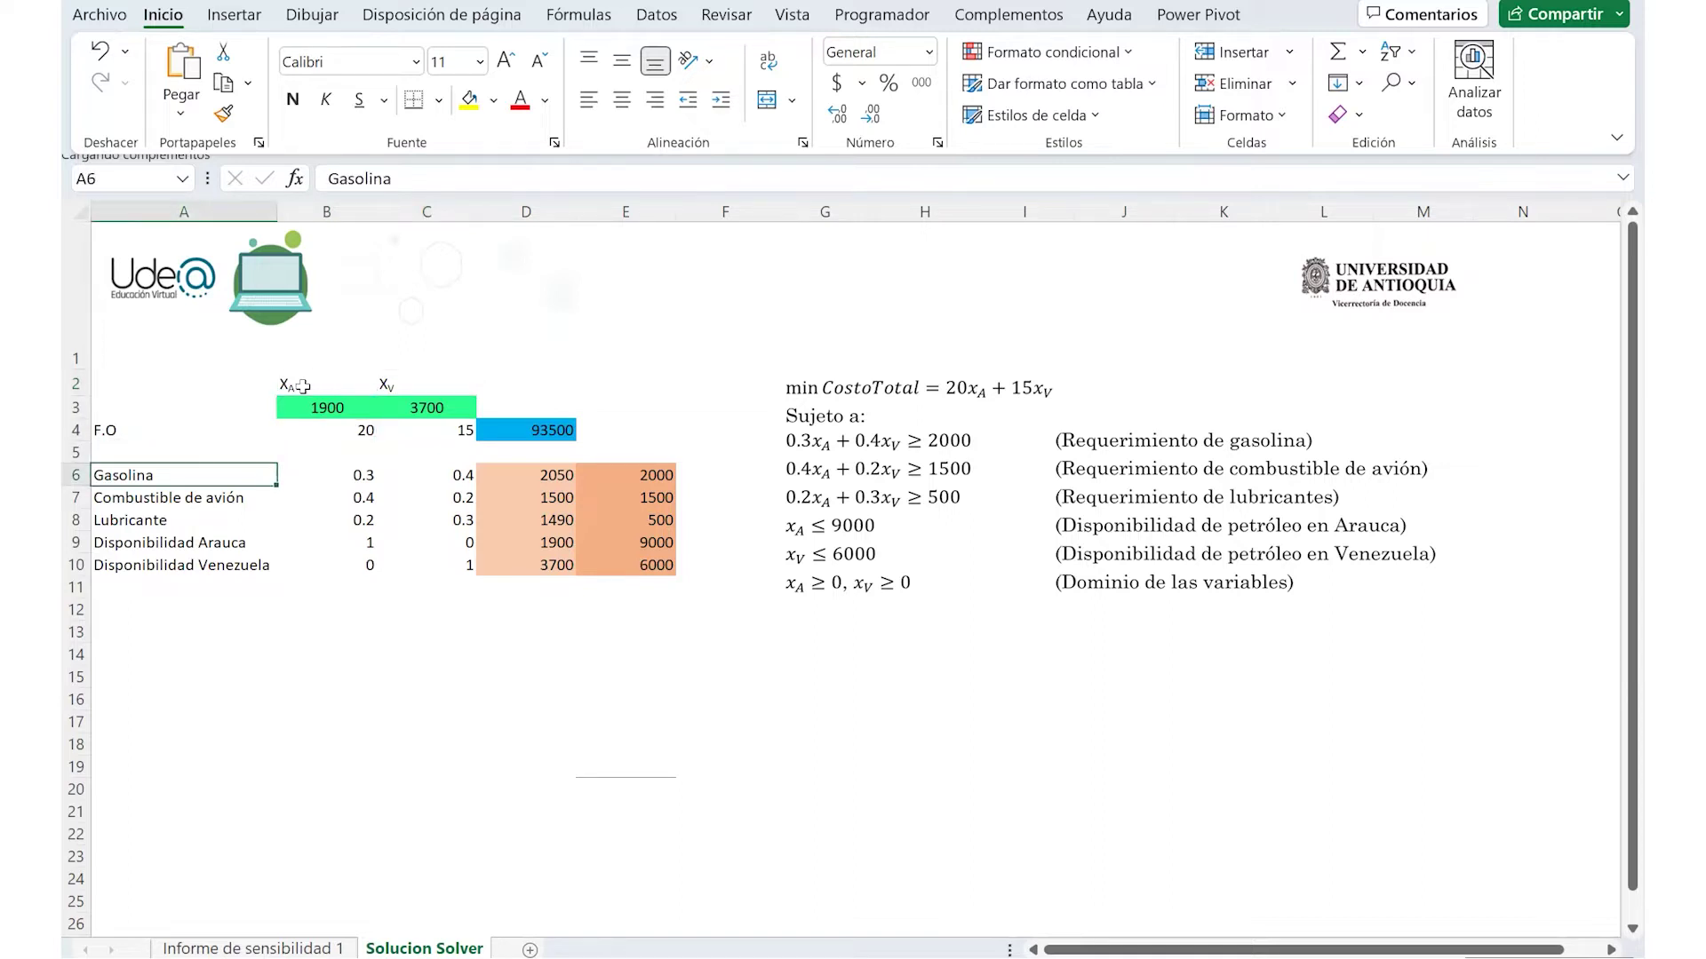
key(Down)
key(Down)
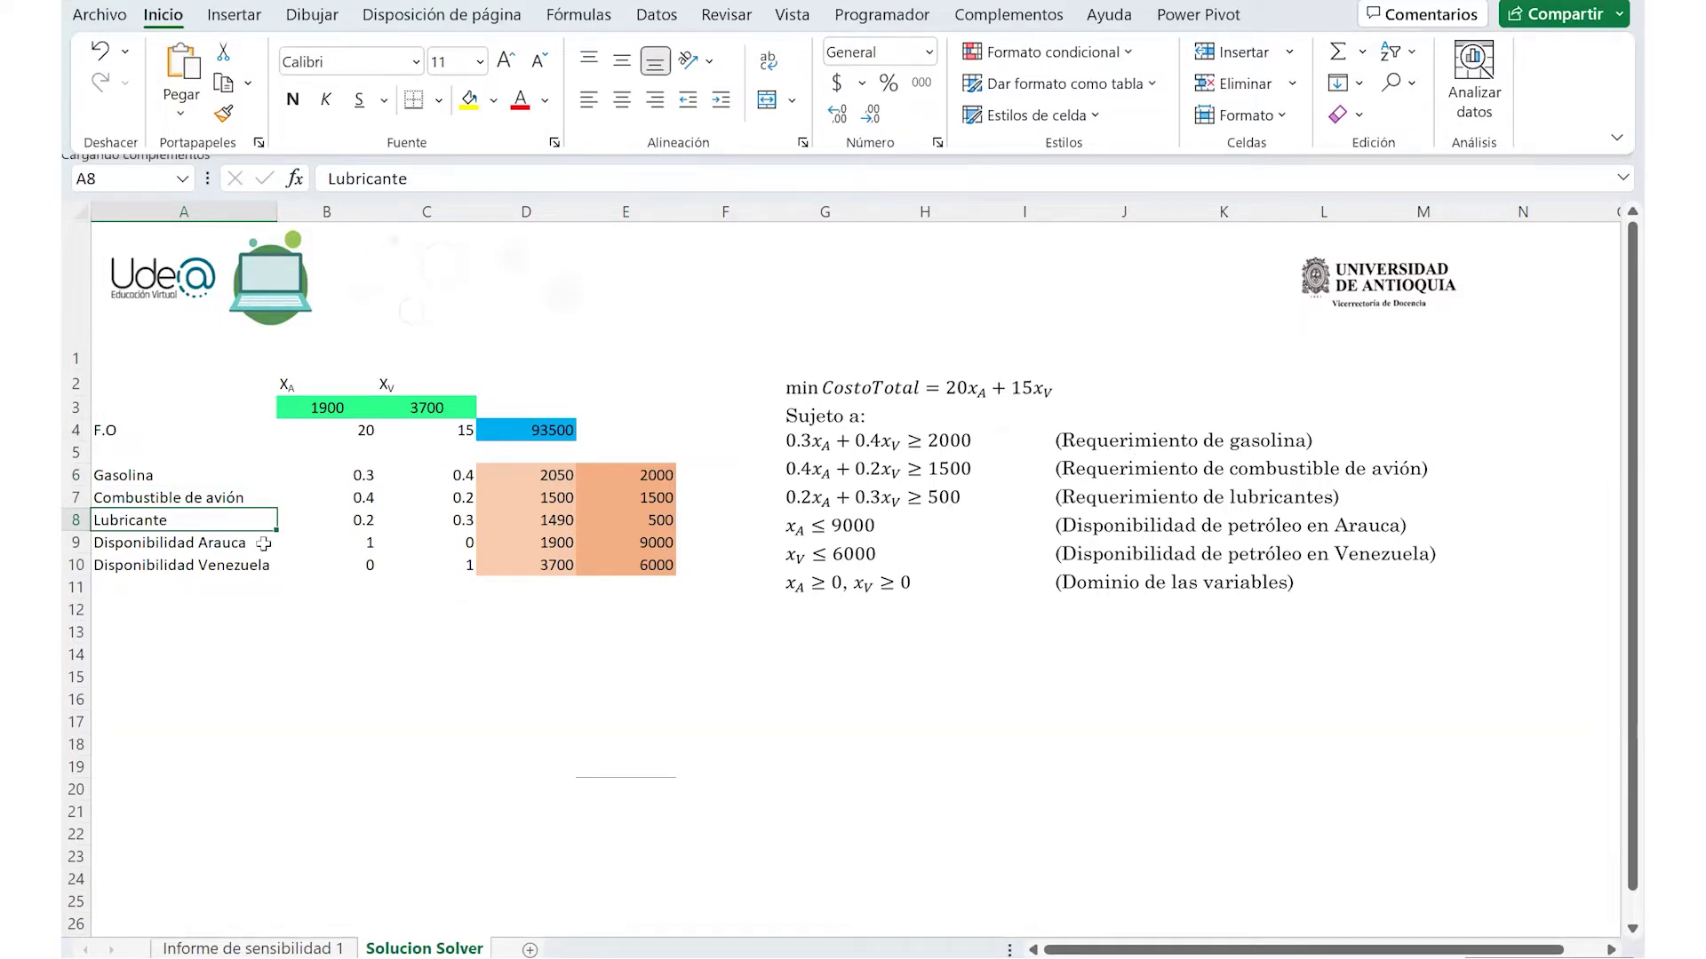
click(184, 544)
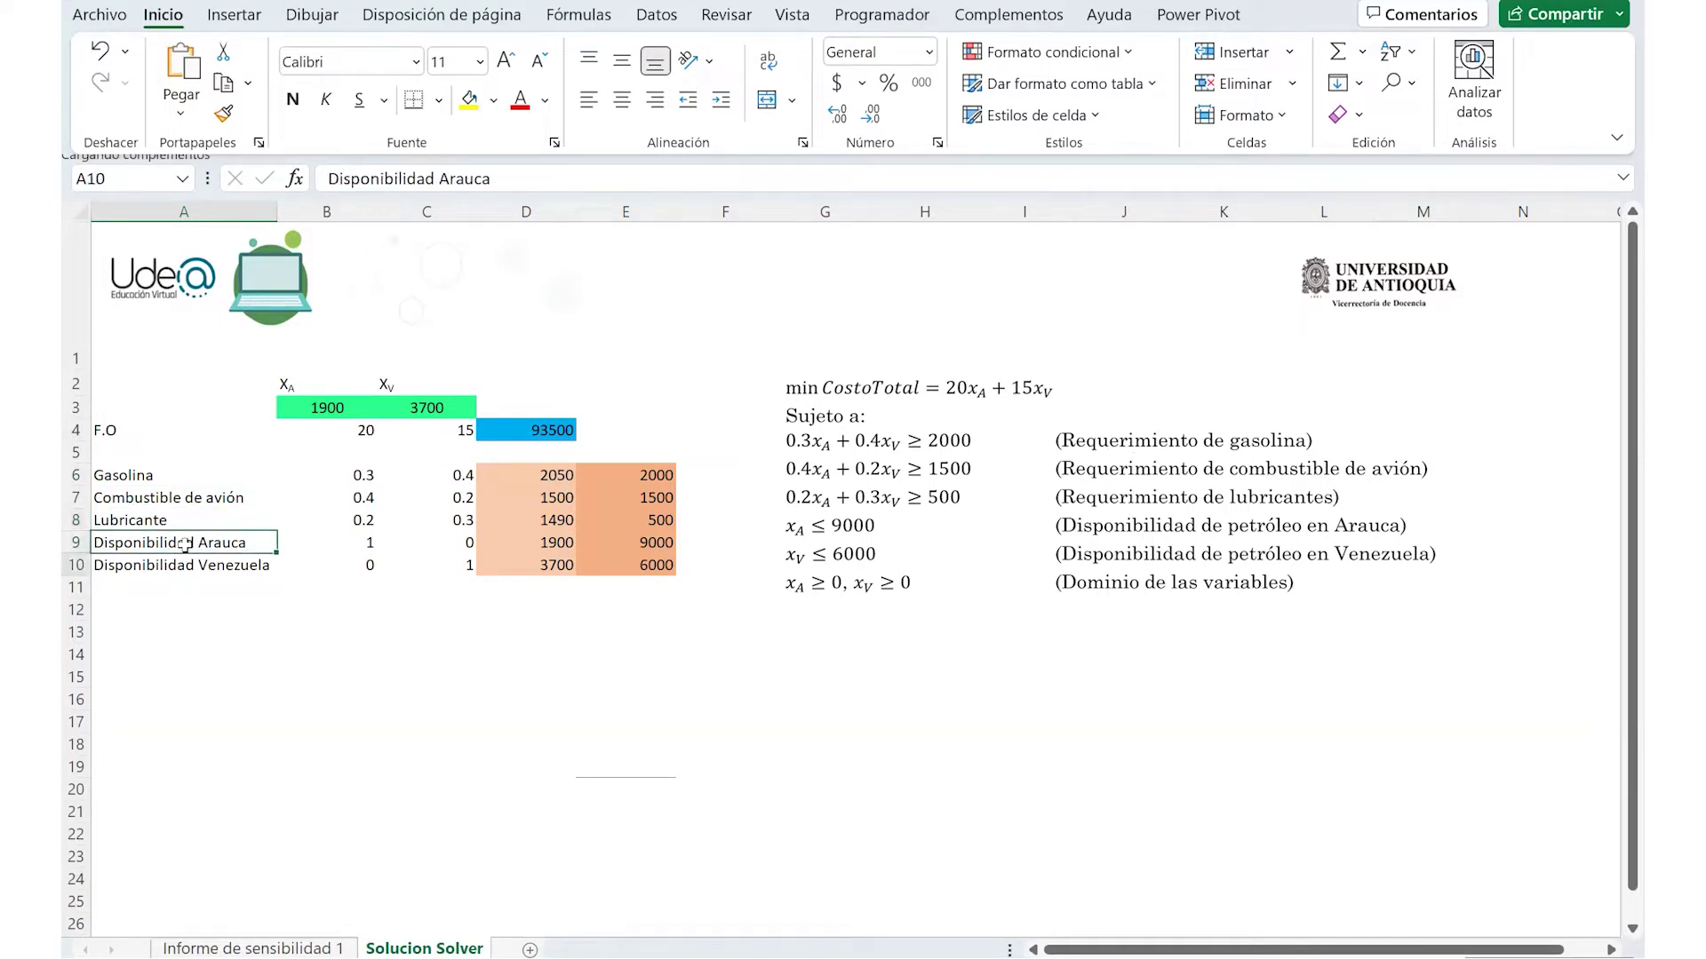
key(Down)
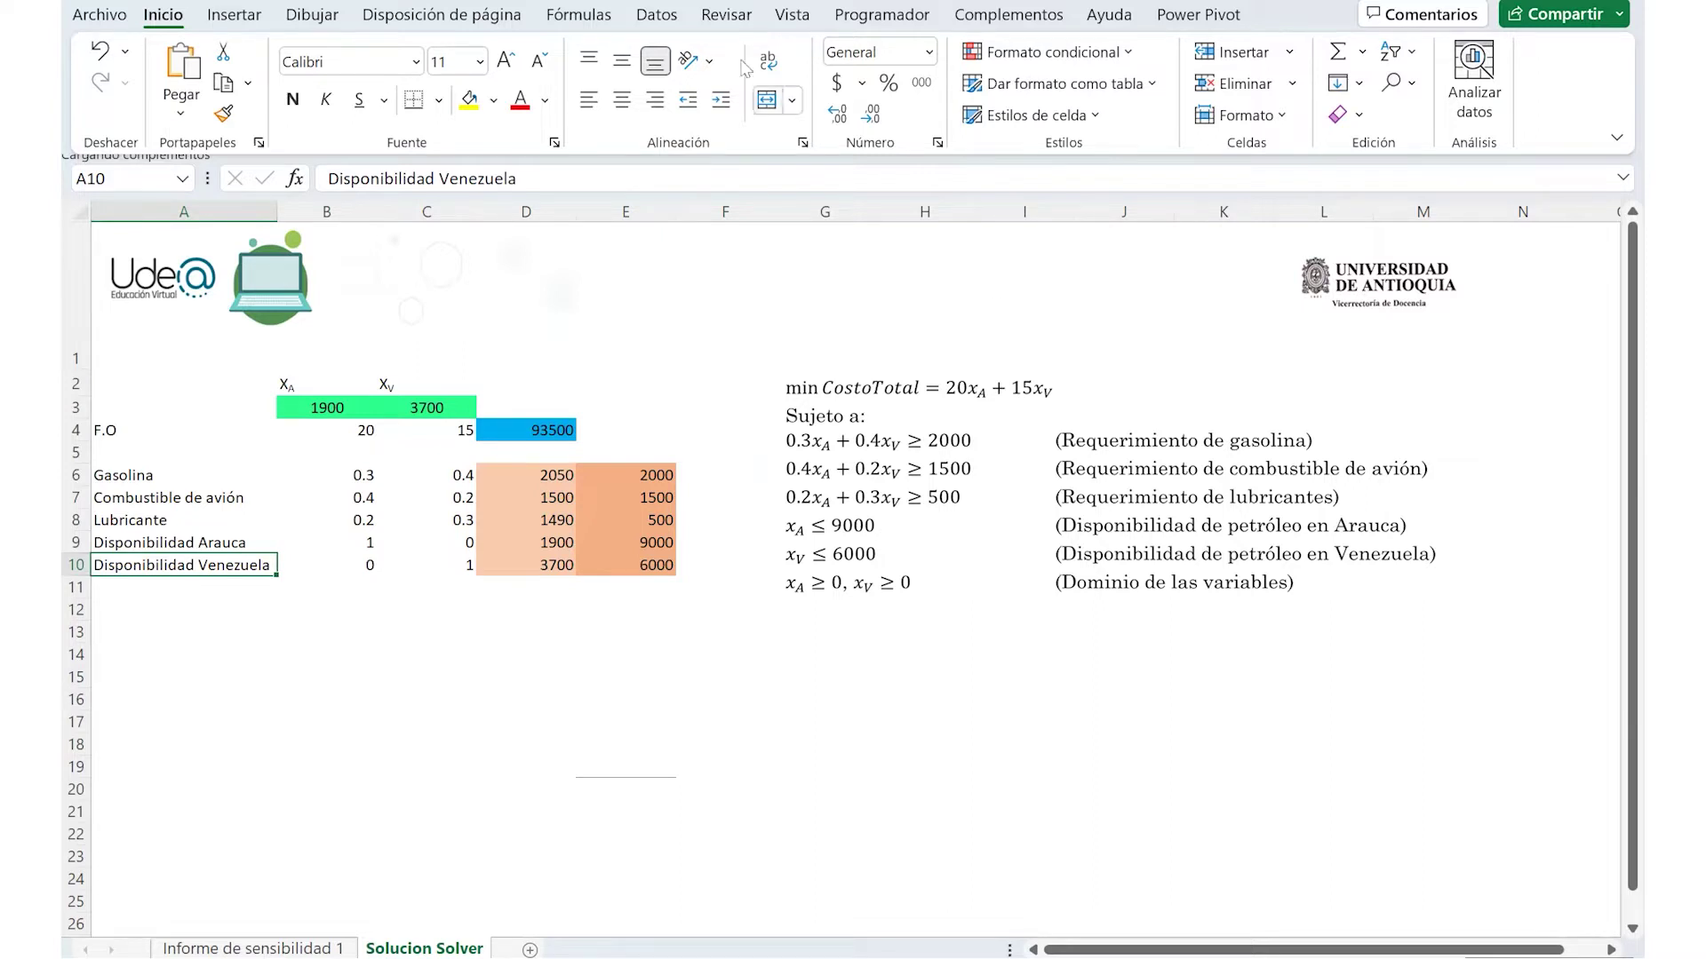
- Show the OpenSolver model overlay on the sheet to check the objective, variables and constraints, and hide it again
click(668, 16)
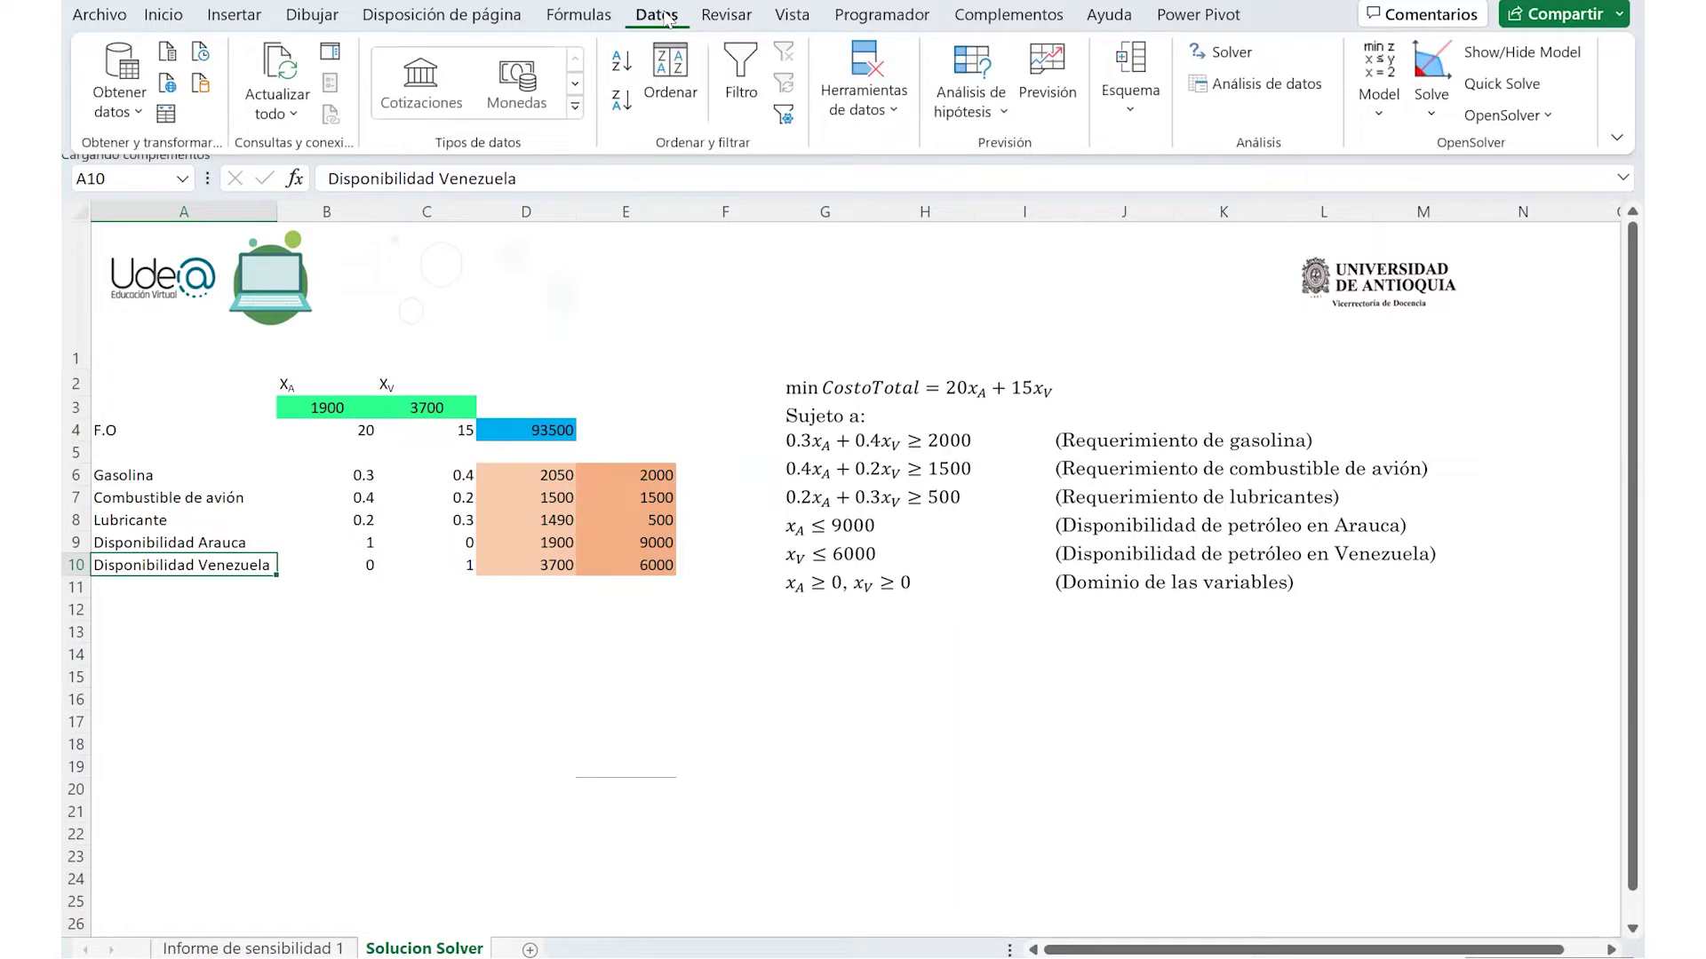
click(1550, 63)
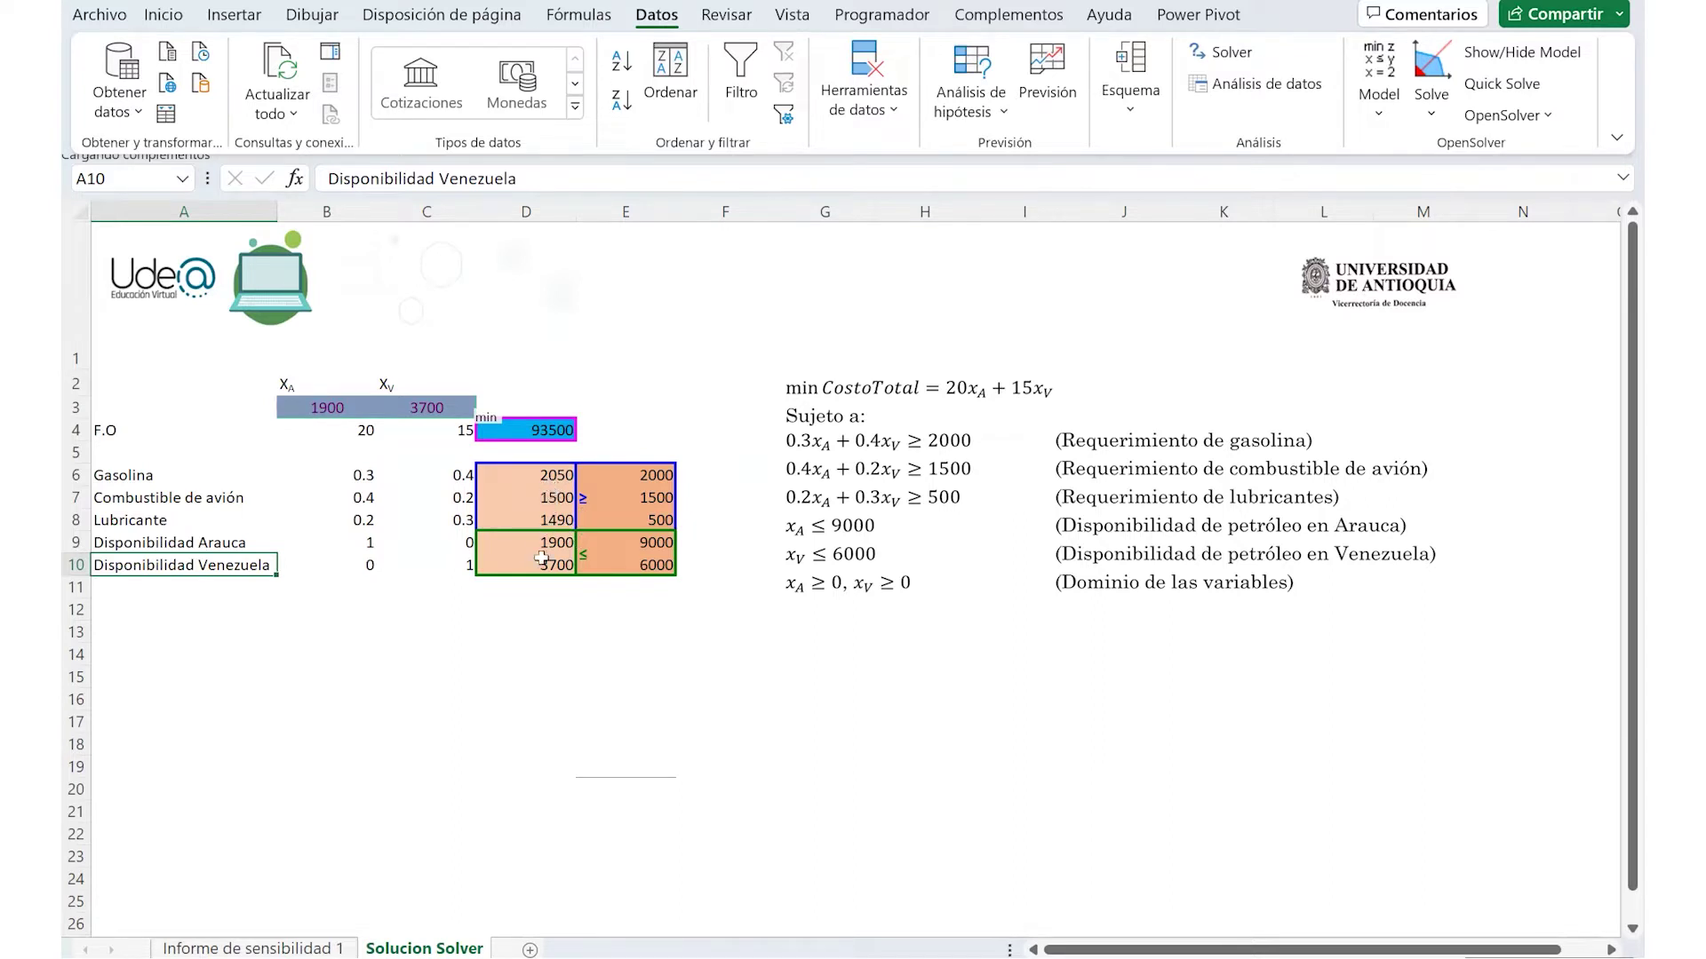
click(1493, 53)
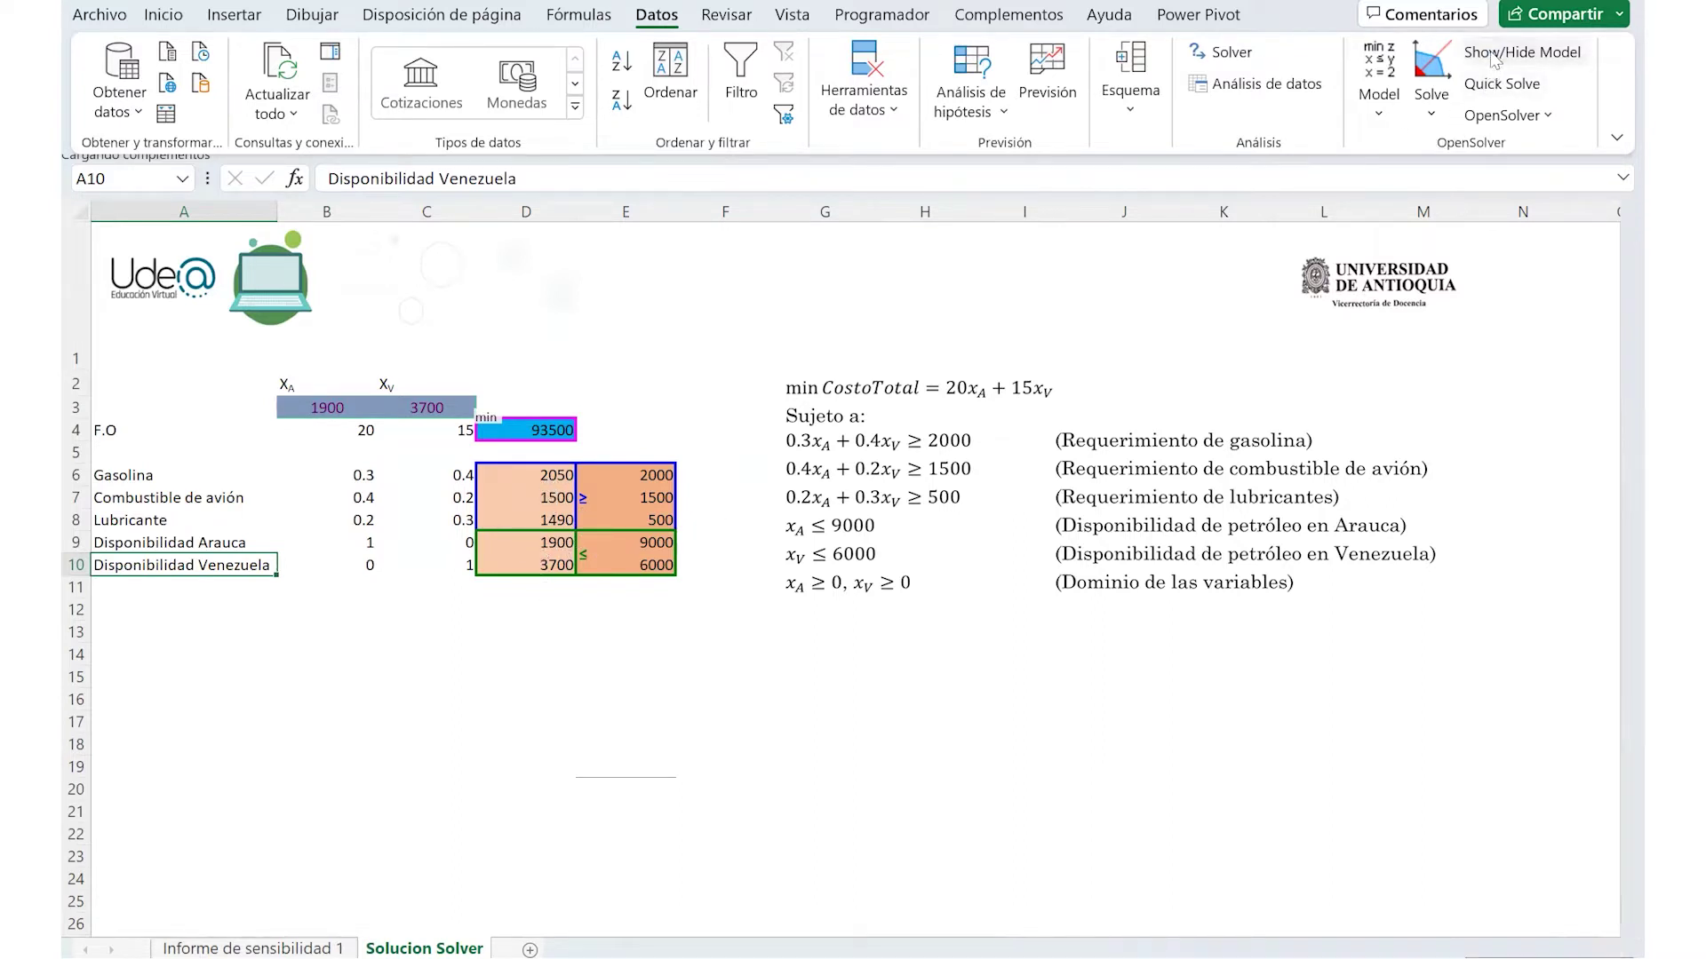
- Solve the minimisation model with Solver using its existing Simplex LP settings and keep the Solver solution
click(1211, 62)
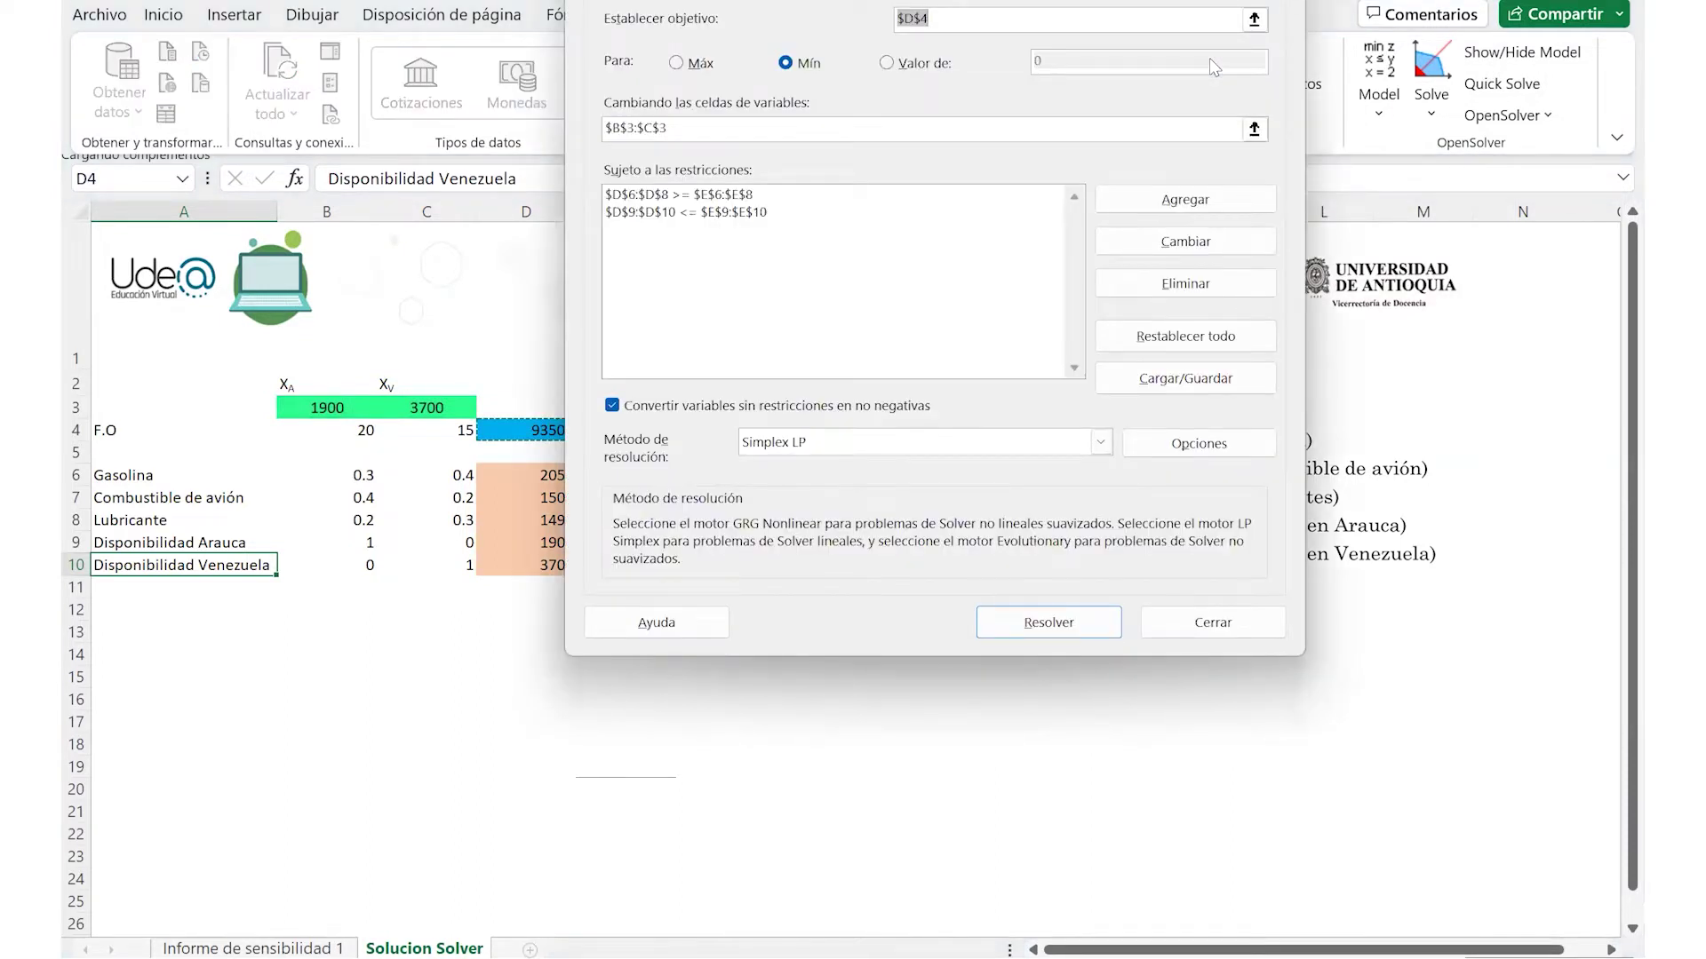
click(1088, 625)
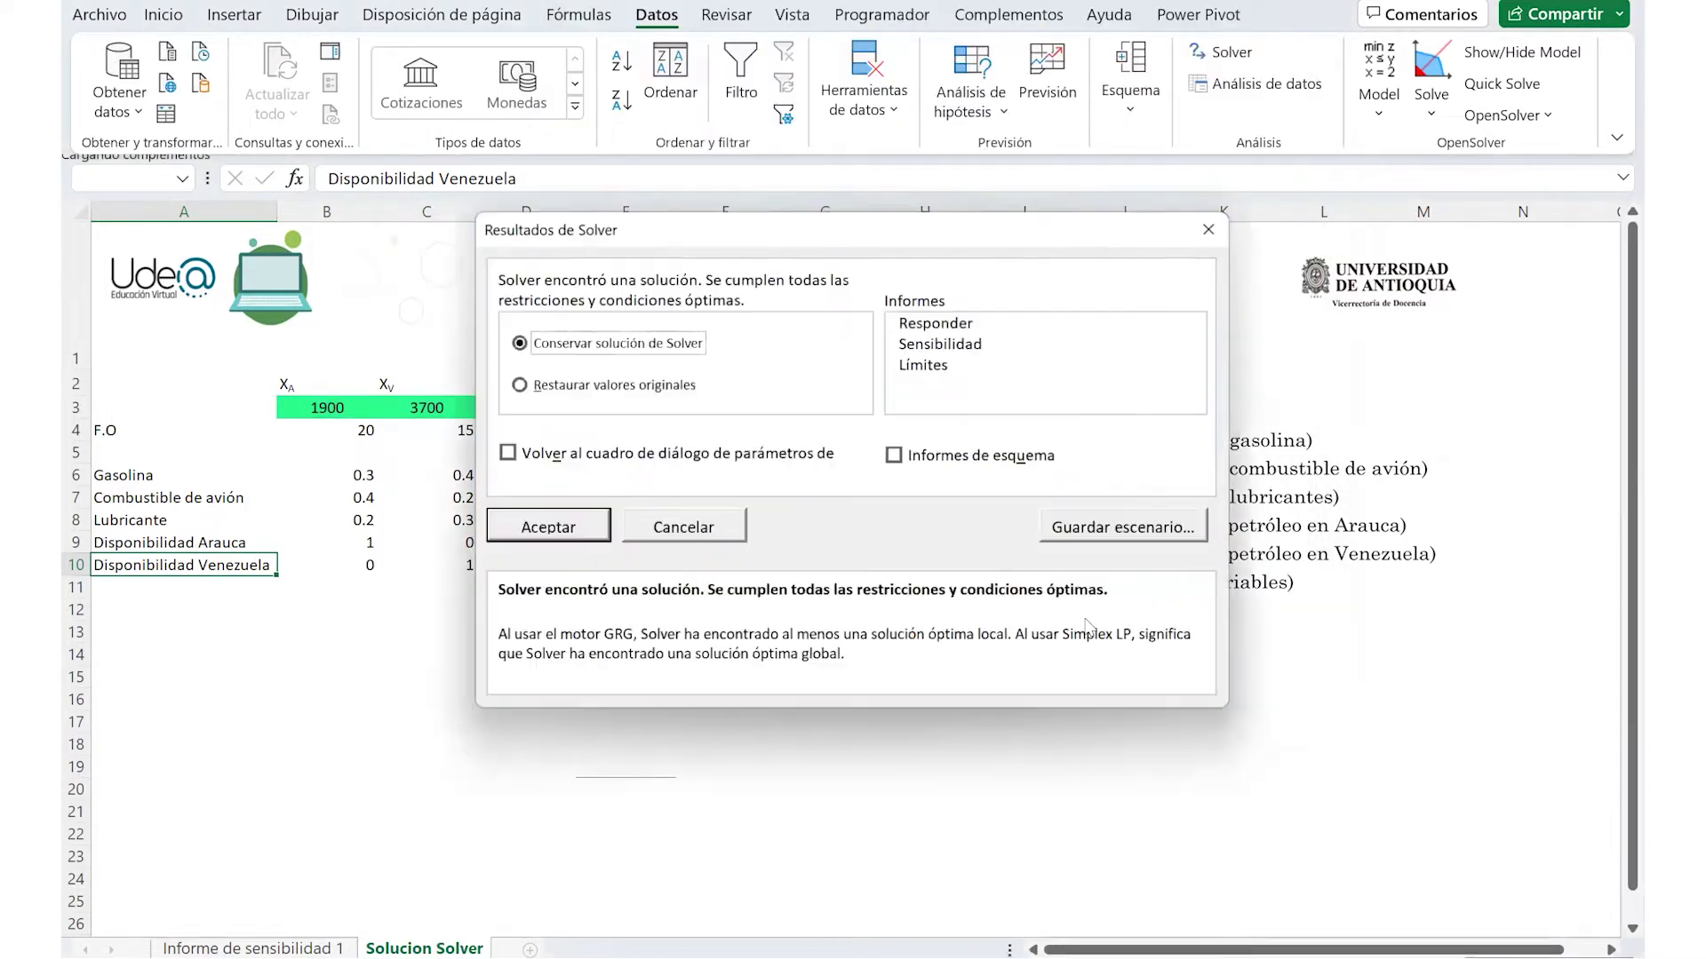
click(548, 527)
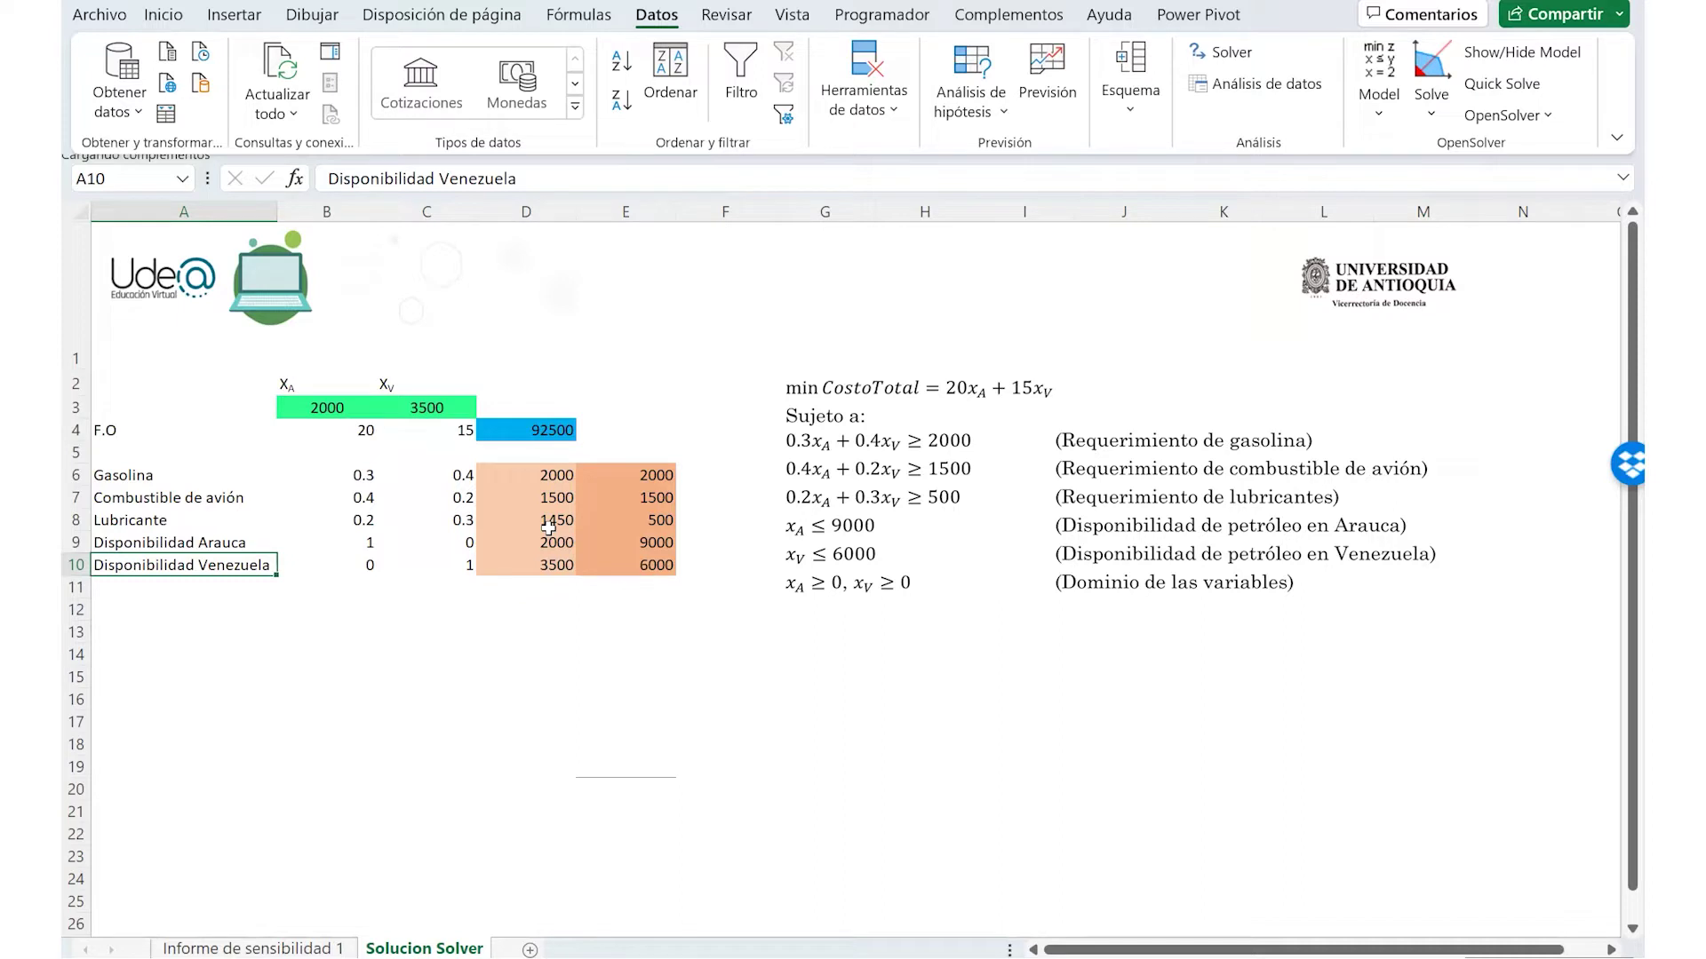
- Run Solver again on the same model and generate the Sensibilidad report while keeping the solution
click(1245, 57)
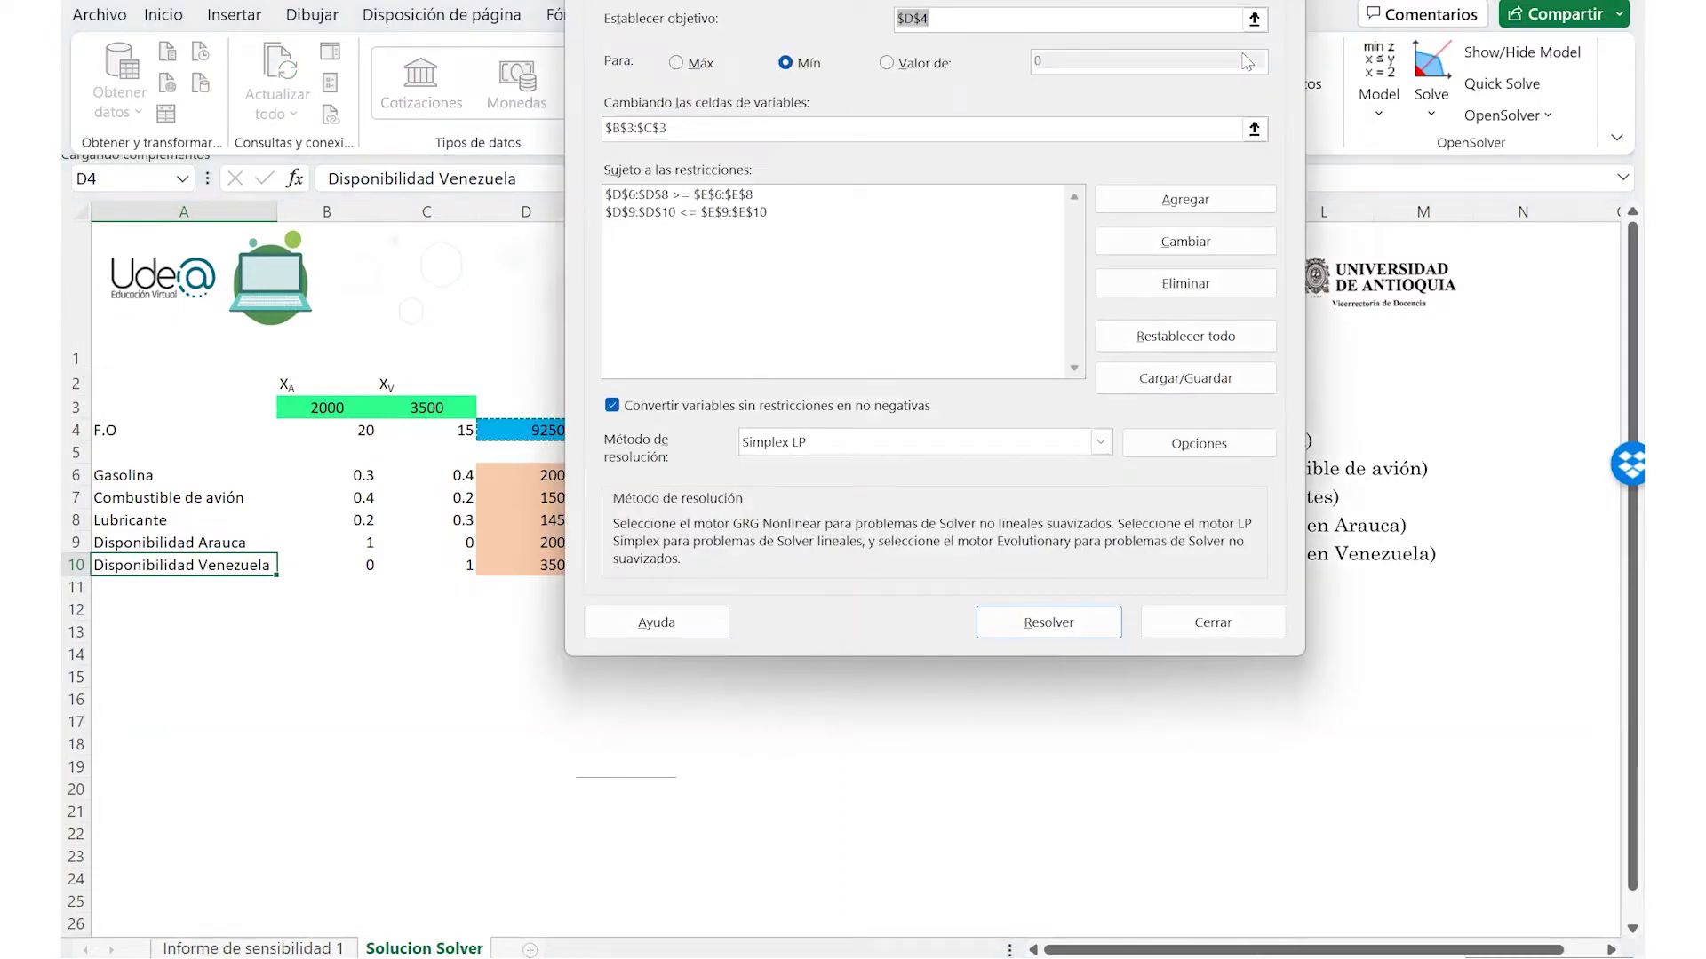
click(1073, 615)
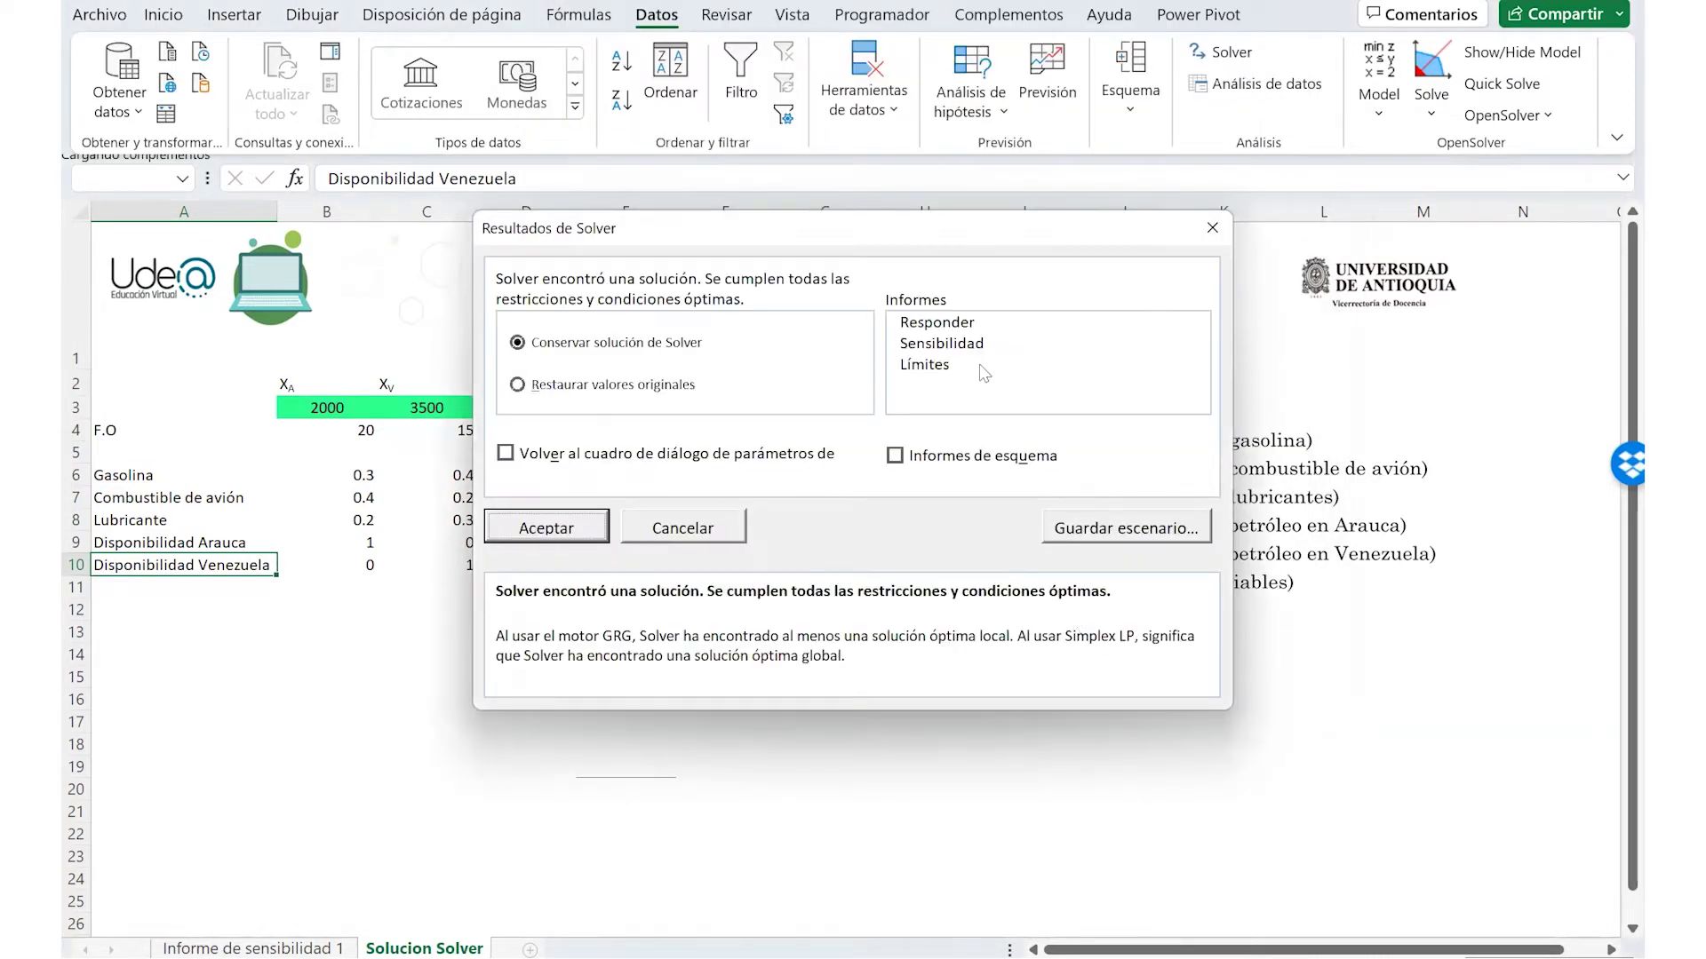
click(971, 355)
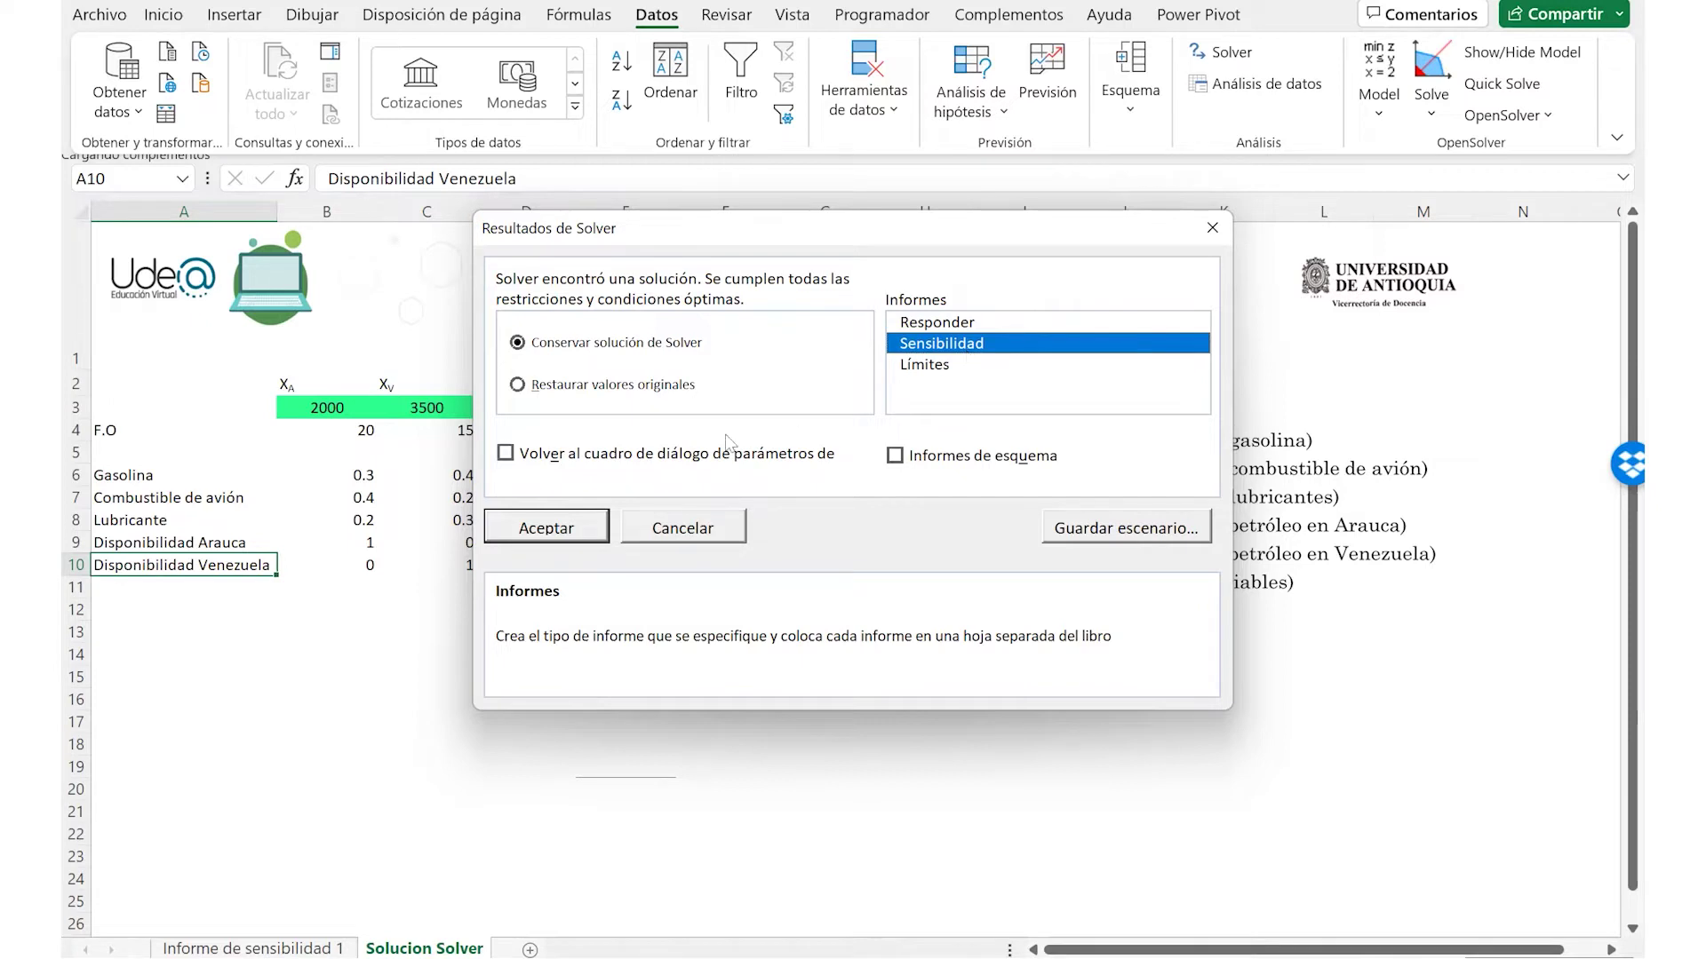
click(595, 525)
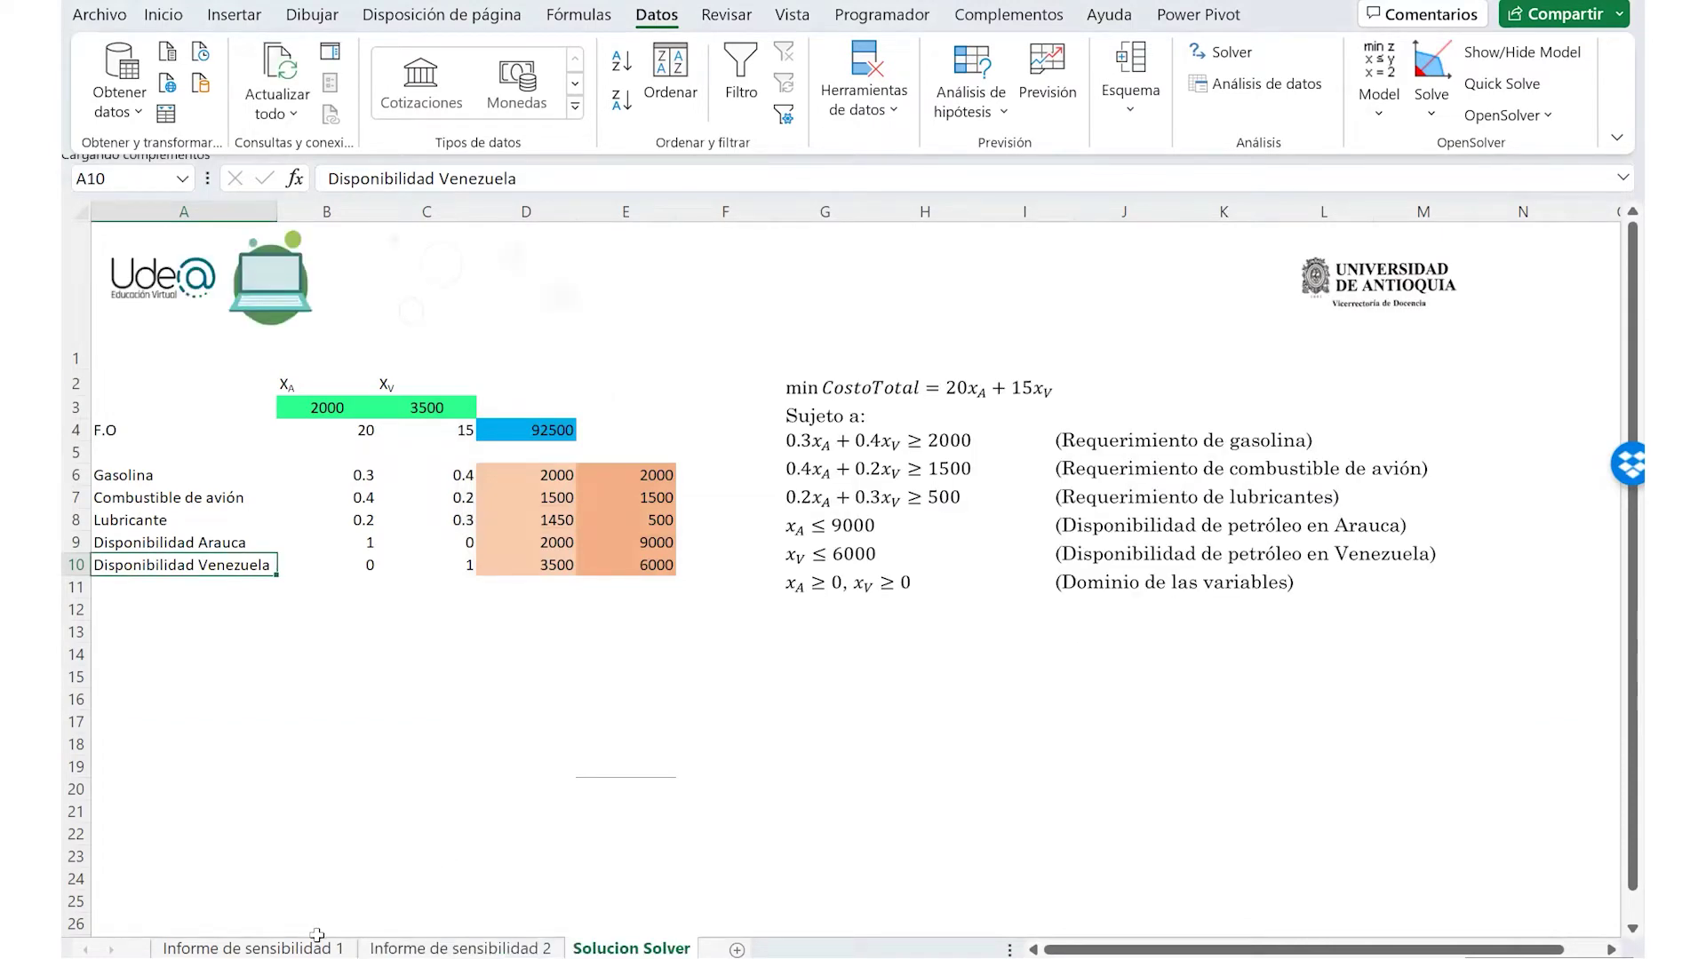
- Look over the Informe de sensibilidad 1 sheet and switch to the new Informe de sensibilidad 2 sheet
click(255, 949)
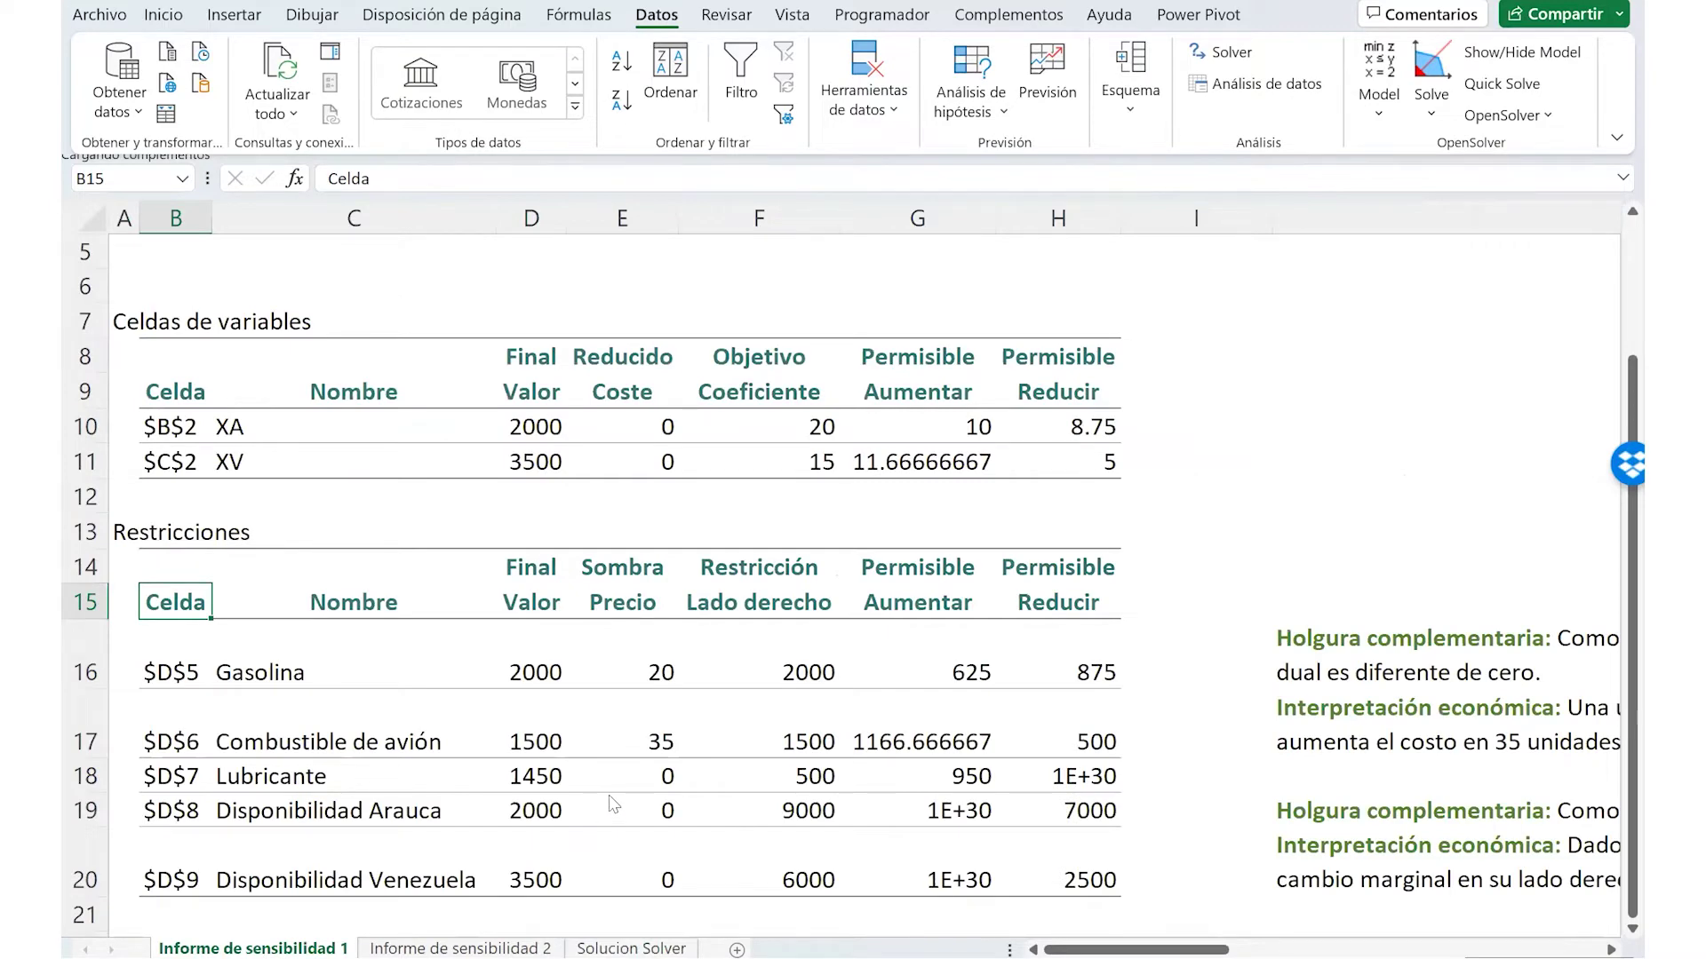
ctrl+scroll(613, 805, down, 3)
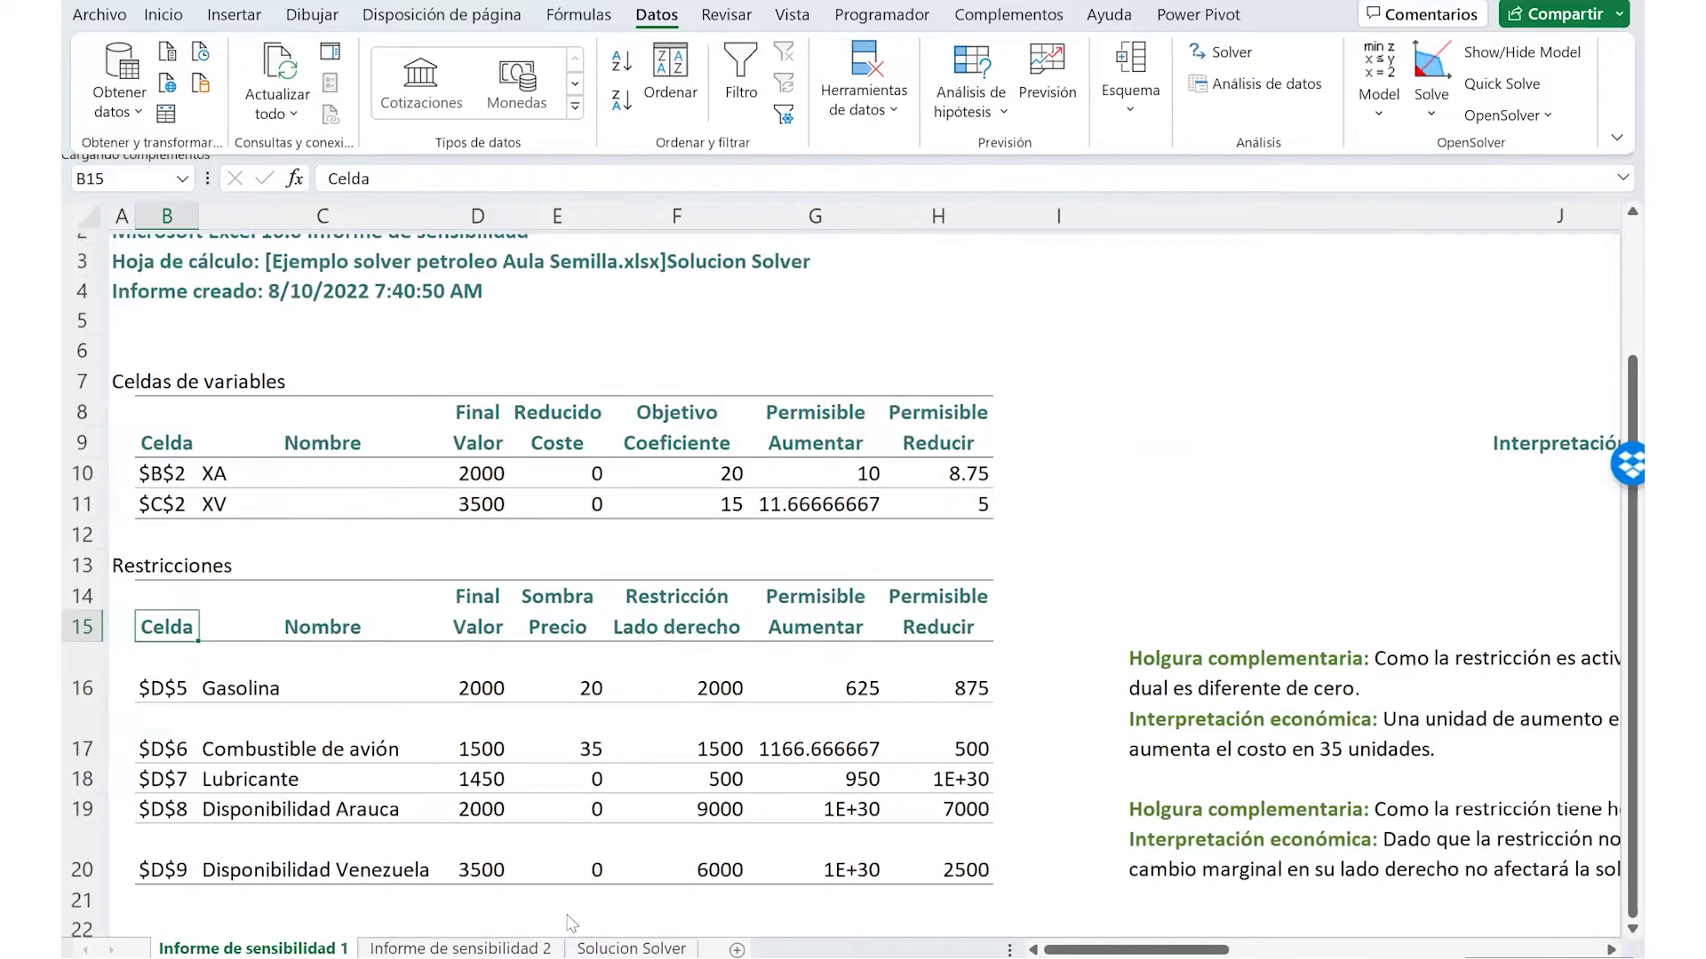
click(538, 949)
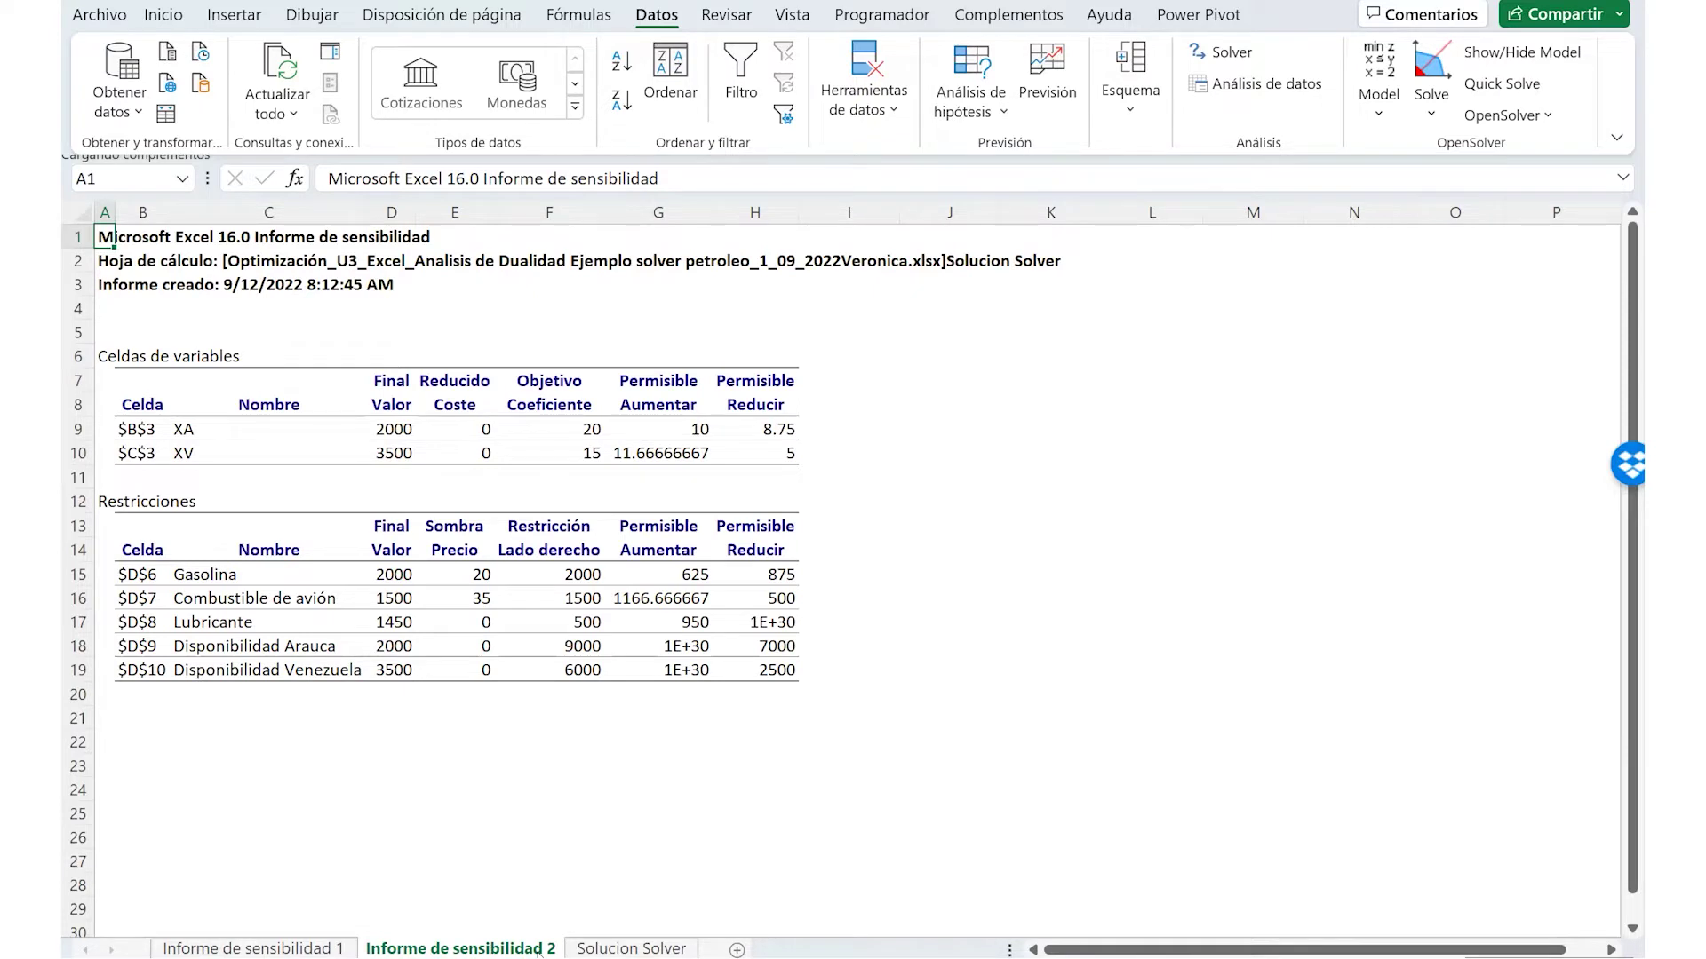
- Examine the Sombra Precio values of all five constraints in Informe de sensibilidad 2, particularly Gasolina and Combustible de avión
click(439, 544)
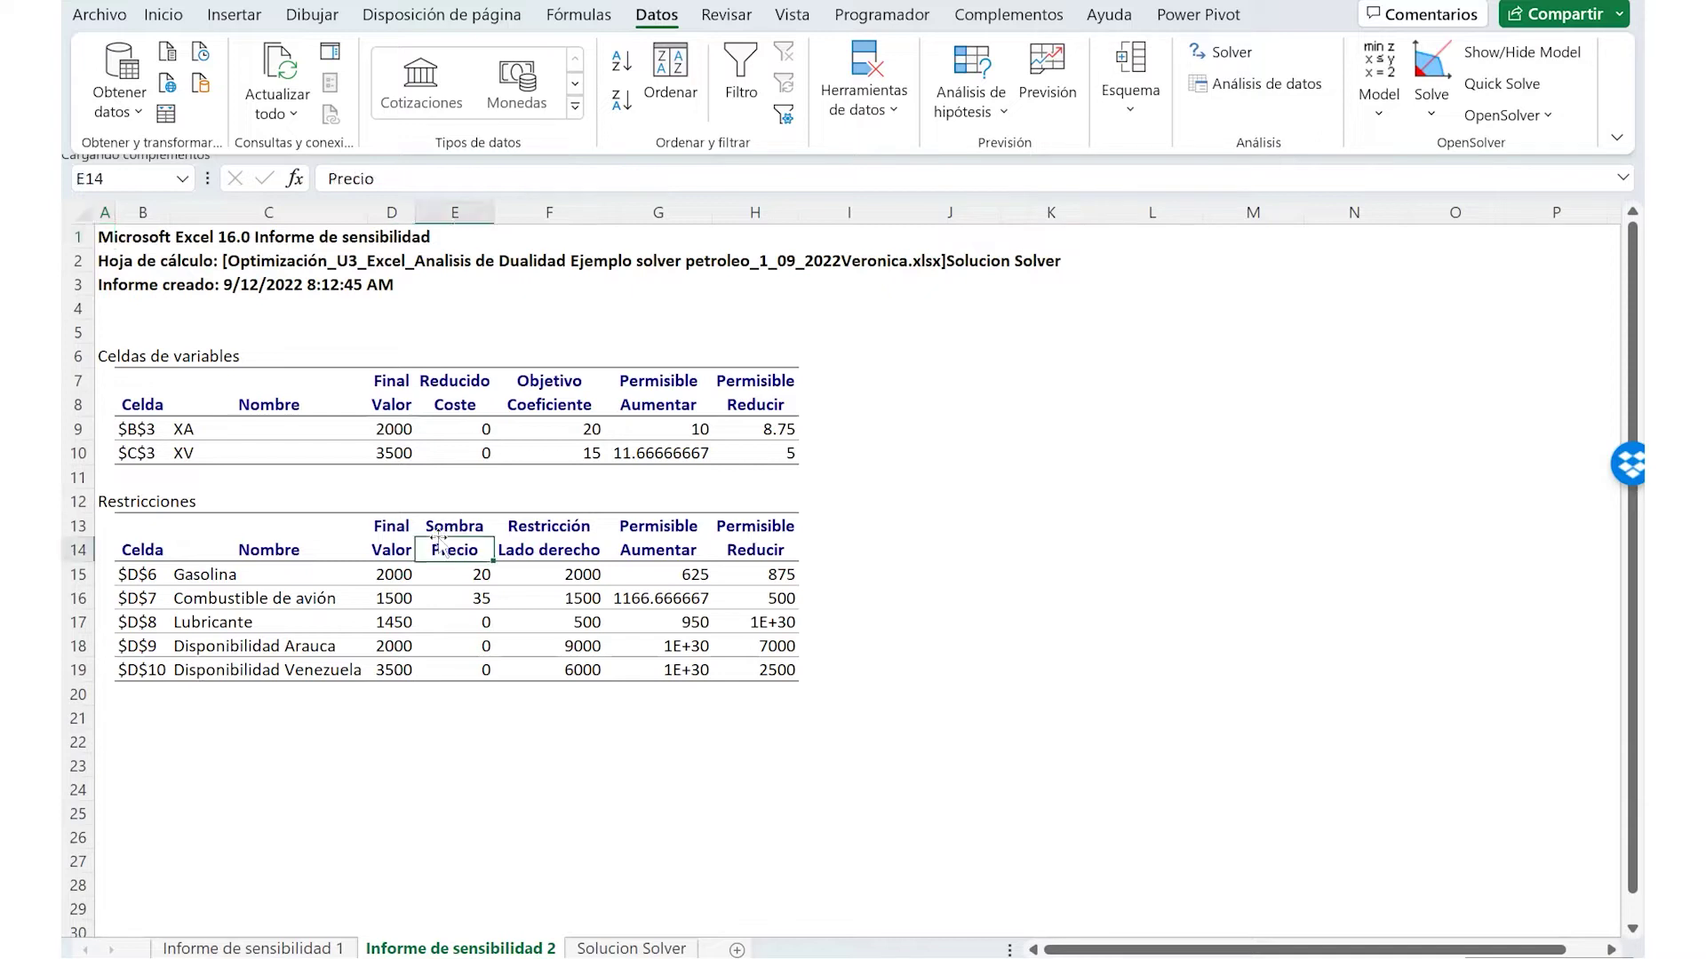
key(Up)
key(Down)
key(Up)
click(482, 576)
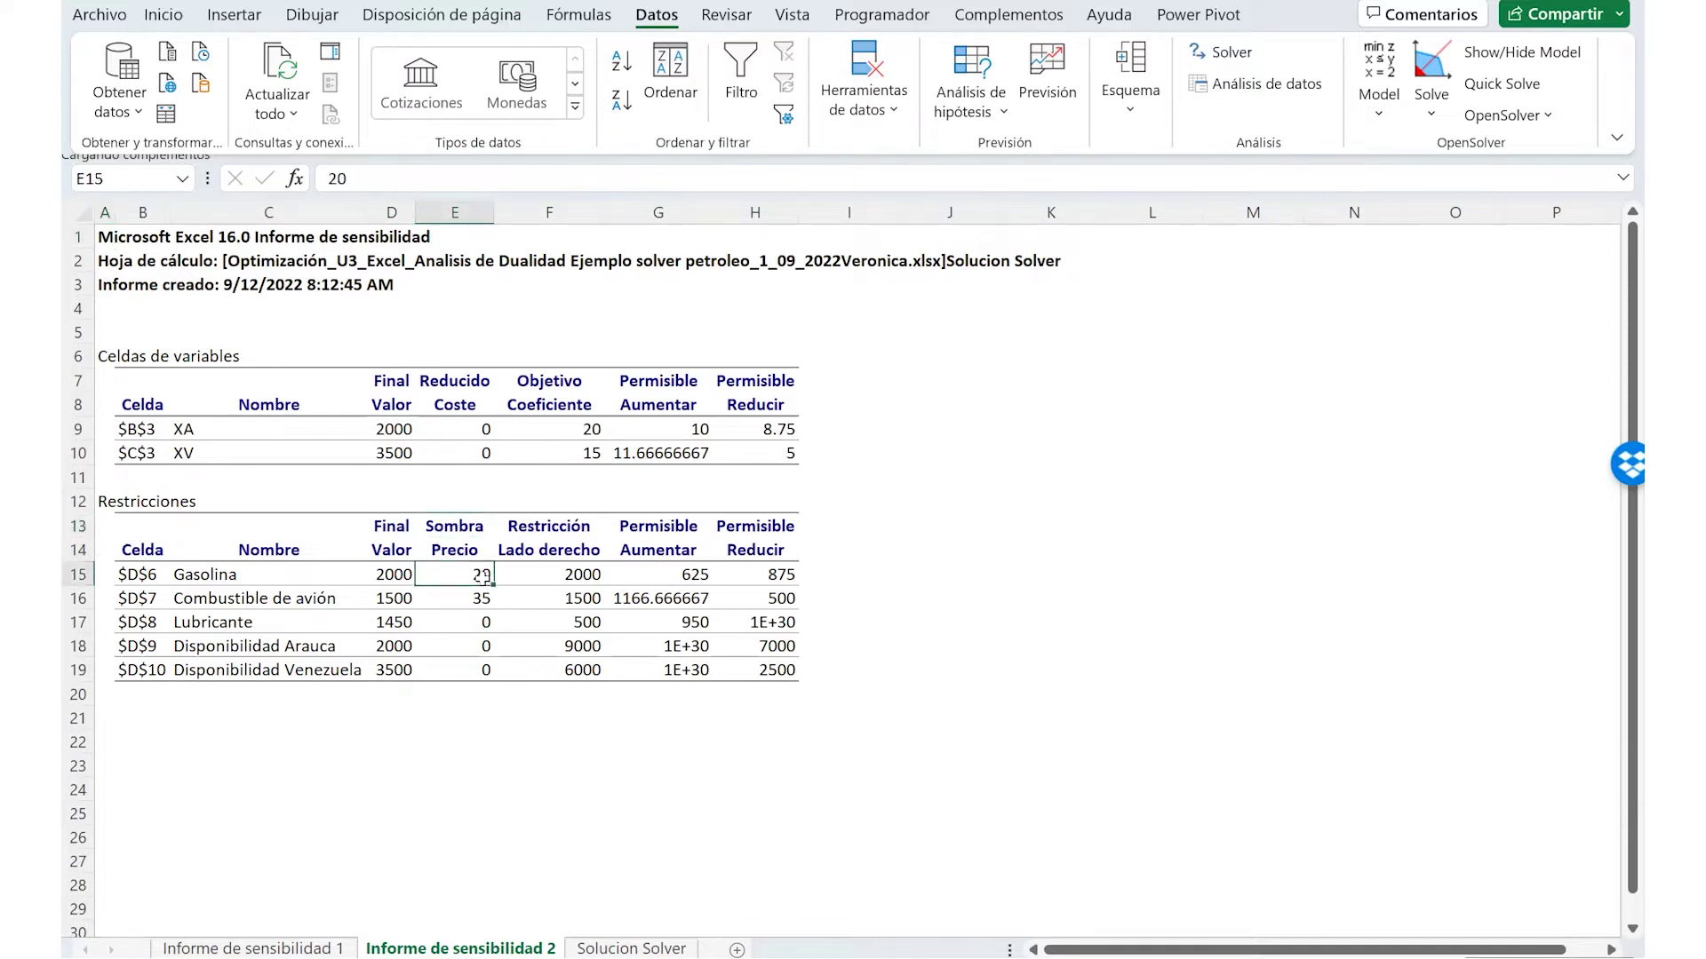
key(Down)
key(Down)
key(Down)
key(Down)
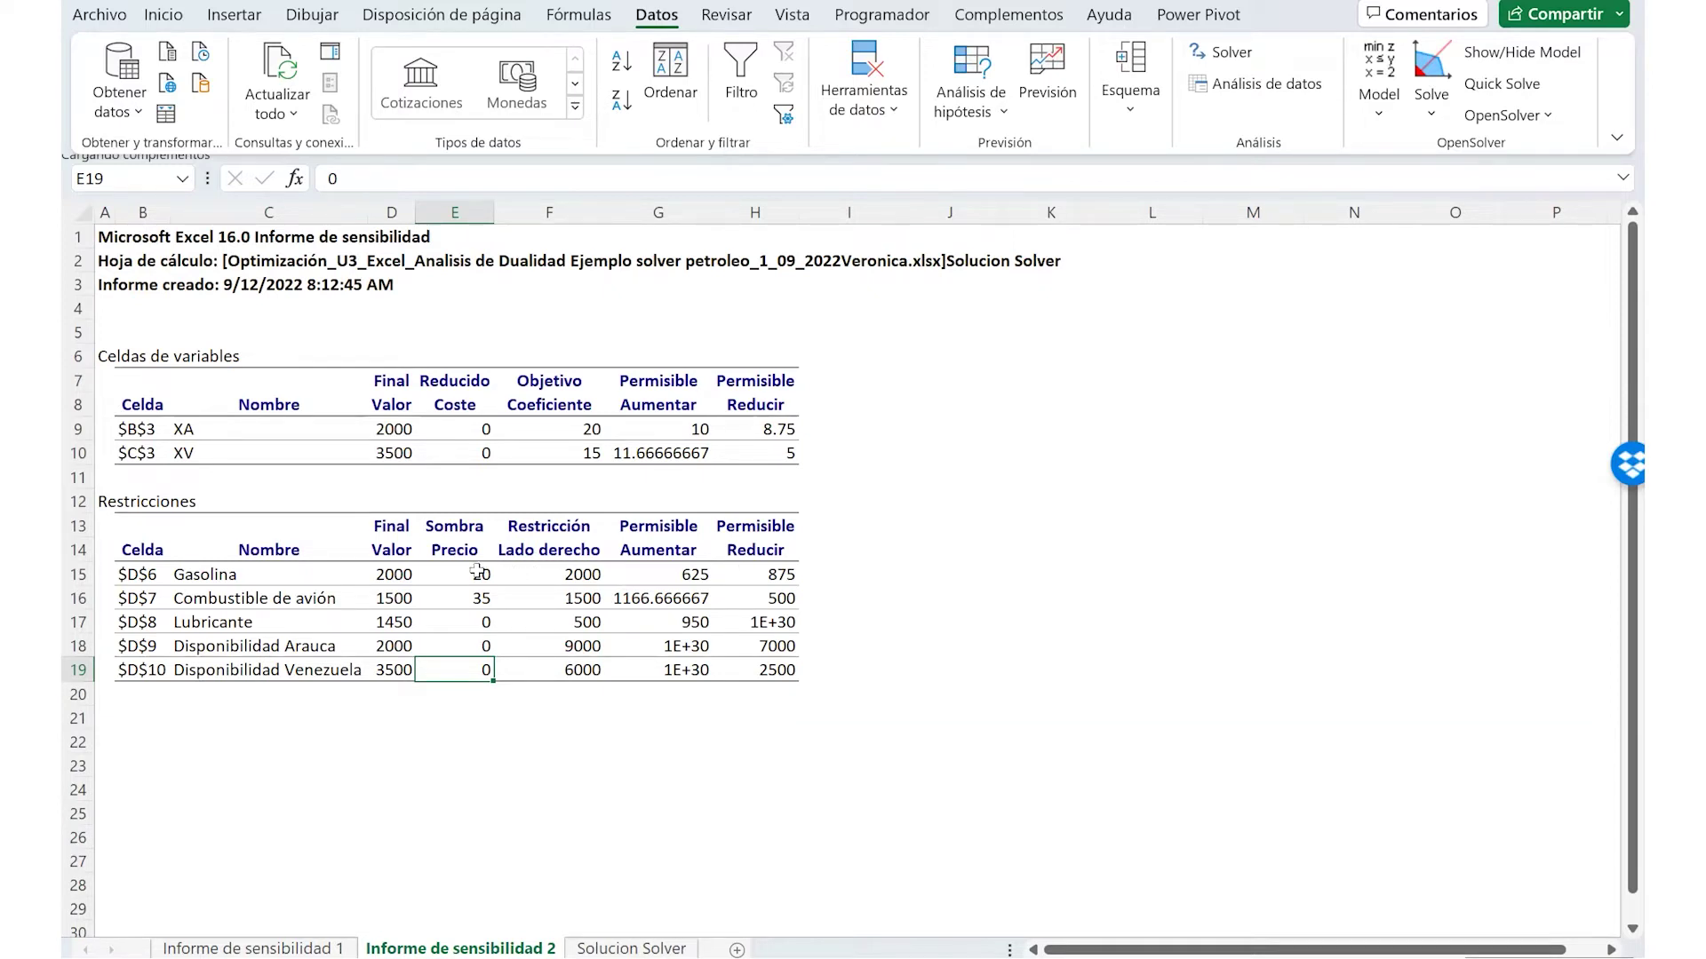
click(477, 598)
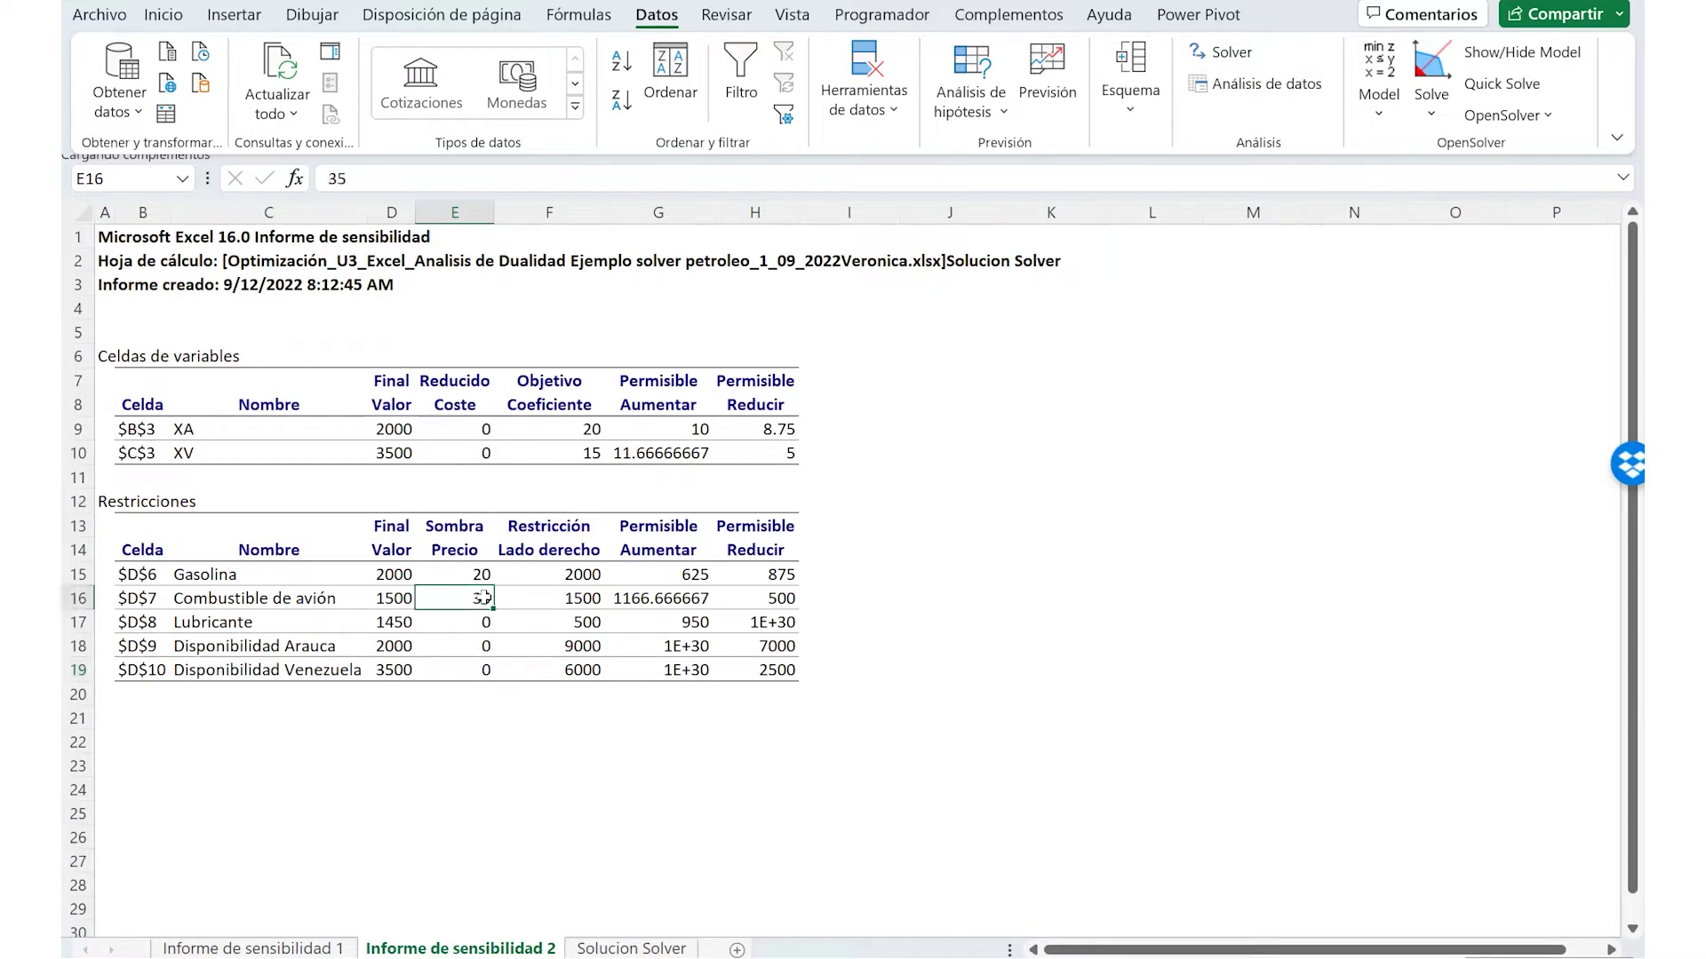
click(480, 572)
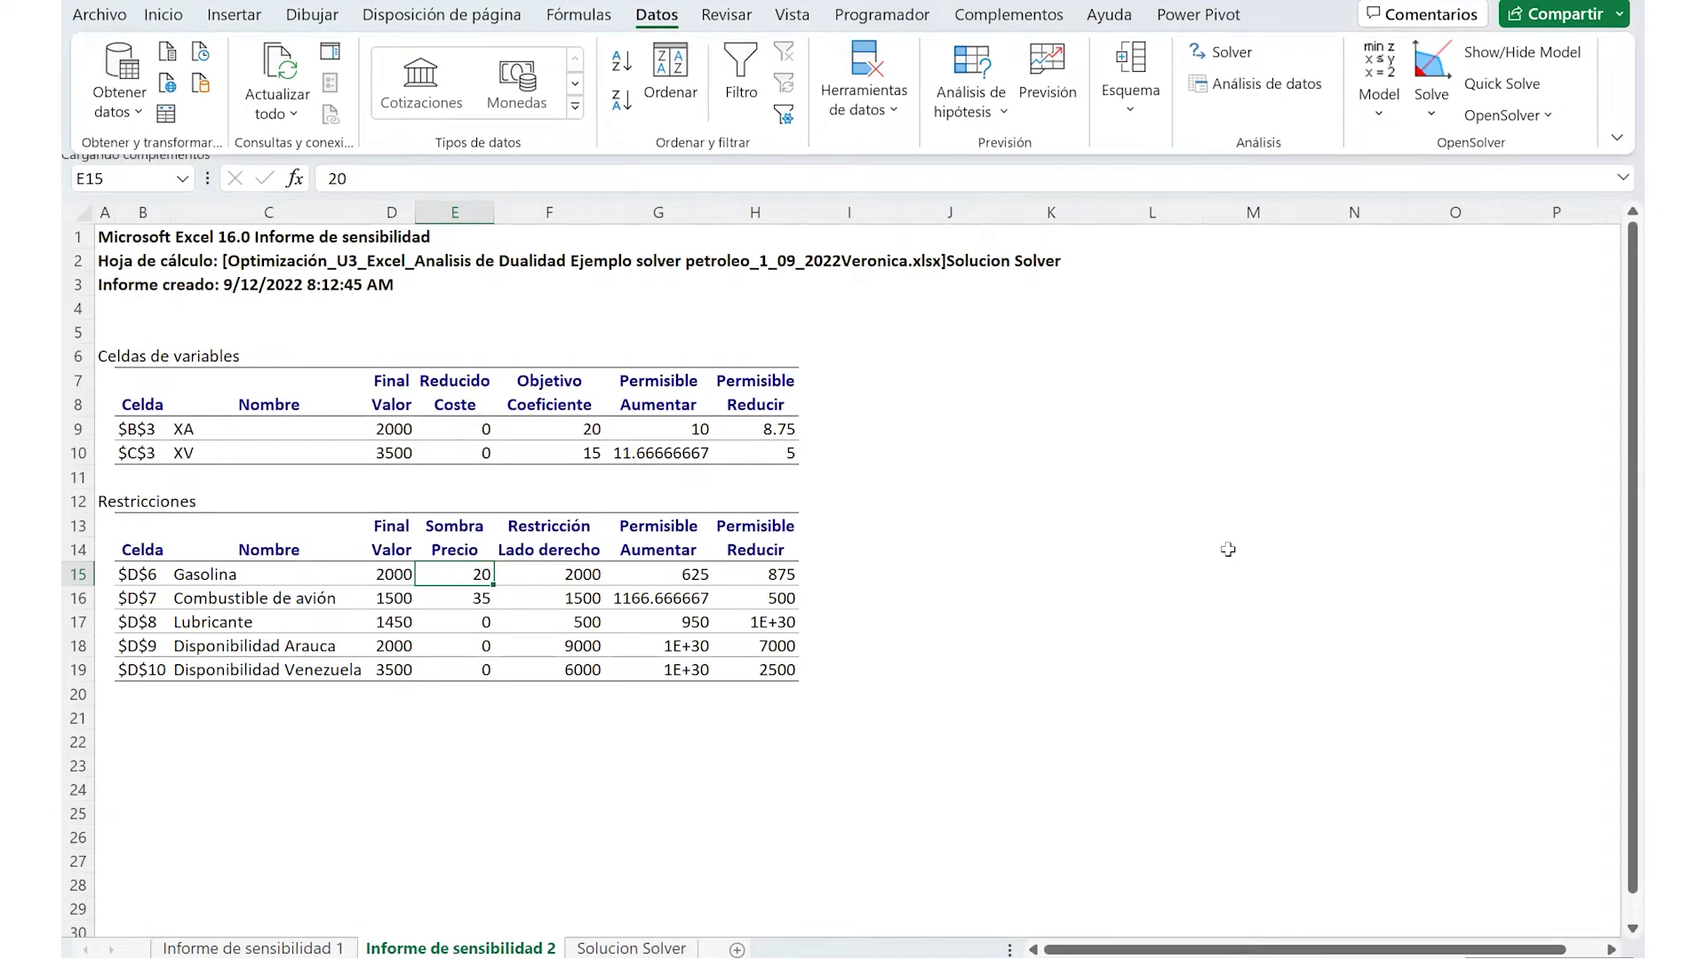
click(866, 597)
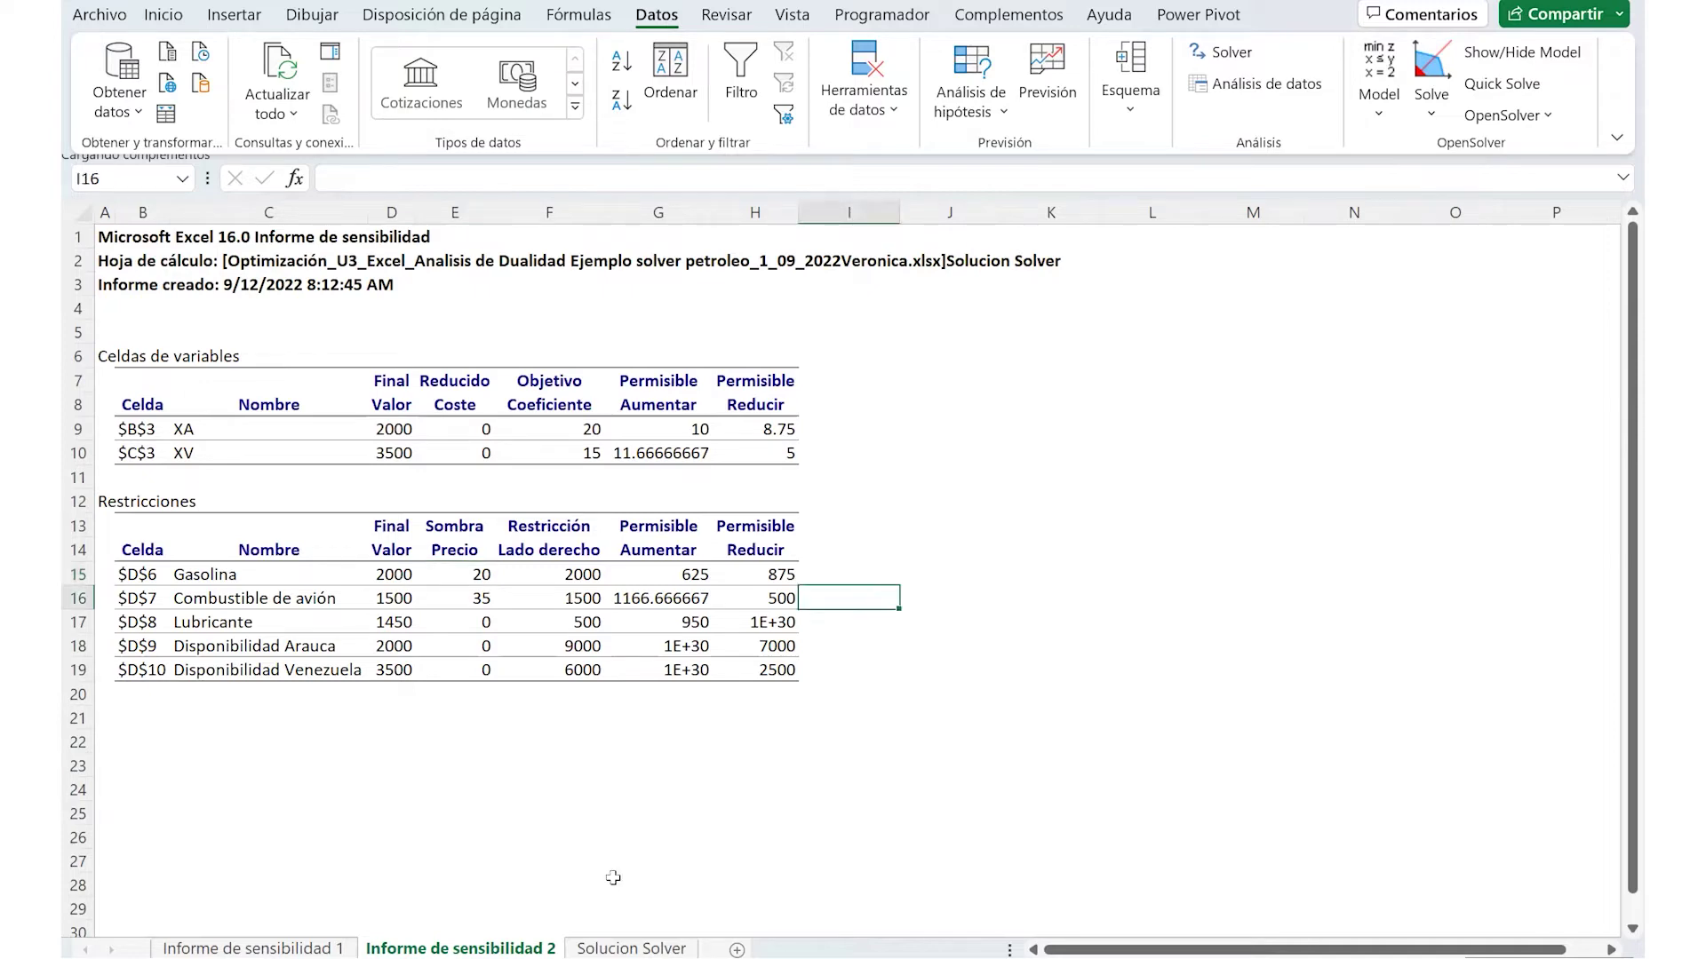
- On the Solucion Solver sheet, set the Gasolina requirement in E6 to 2001
click(630, 948)
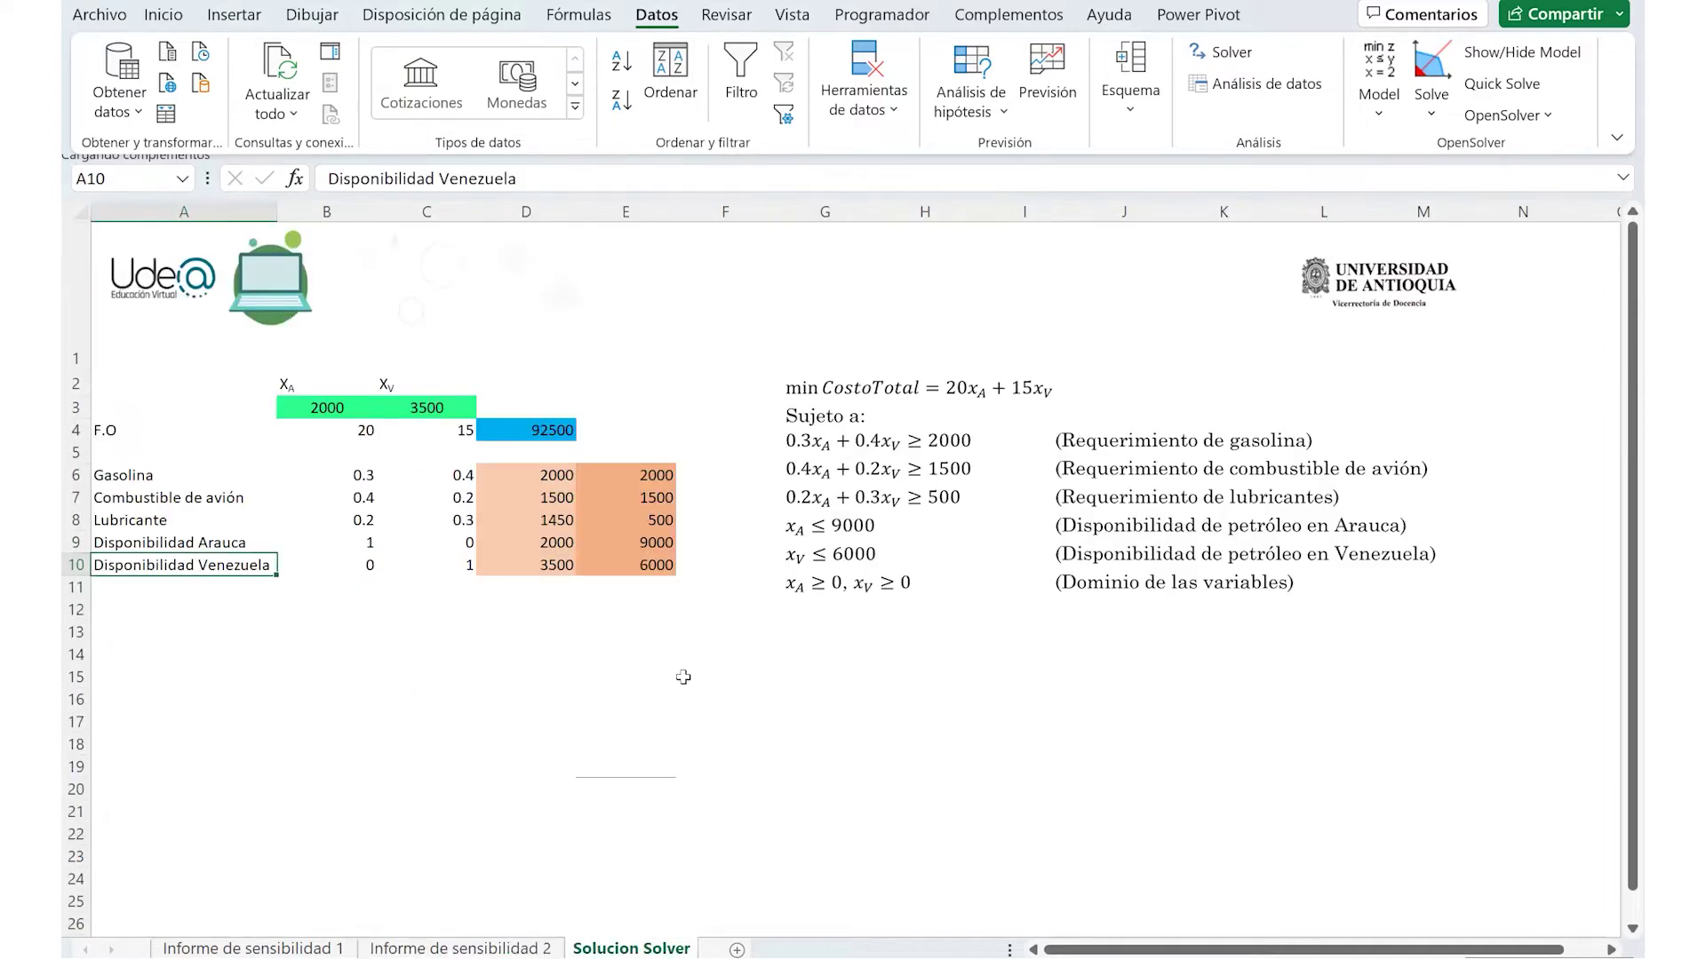
key(alt+Tab)
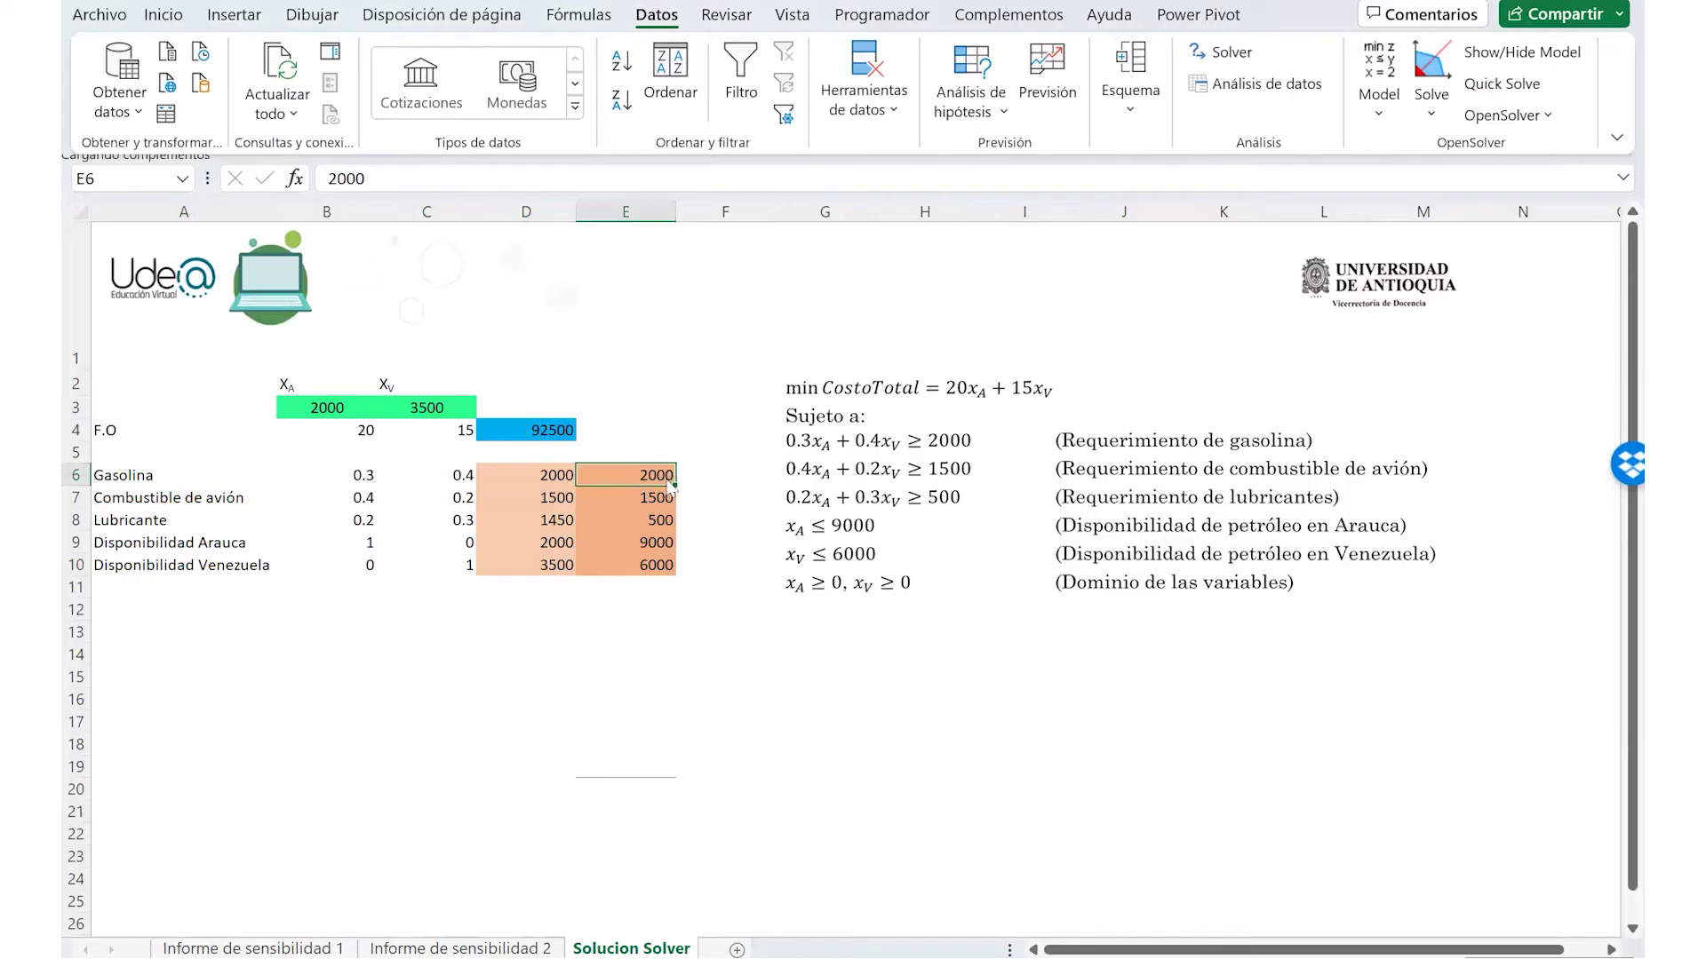
key(Return)
click(702, 475)
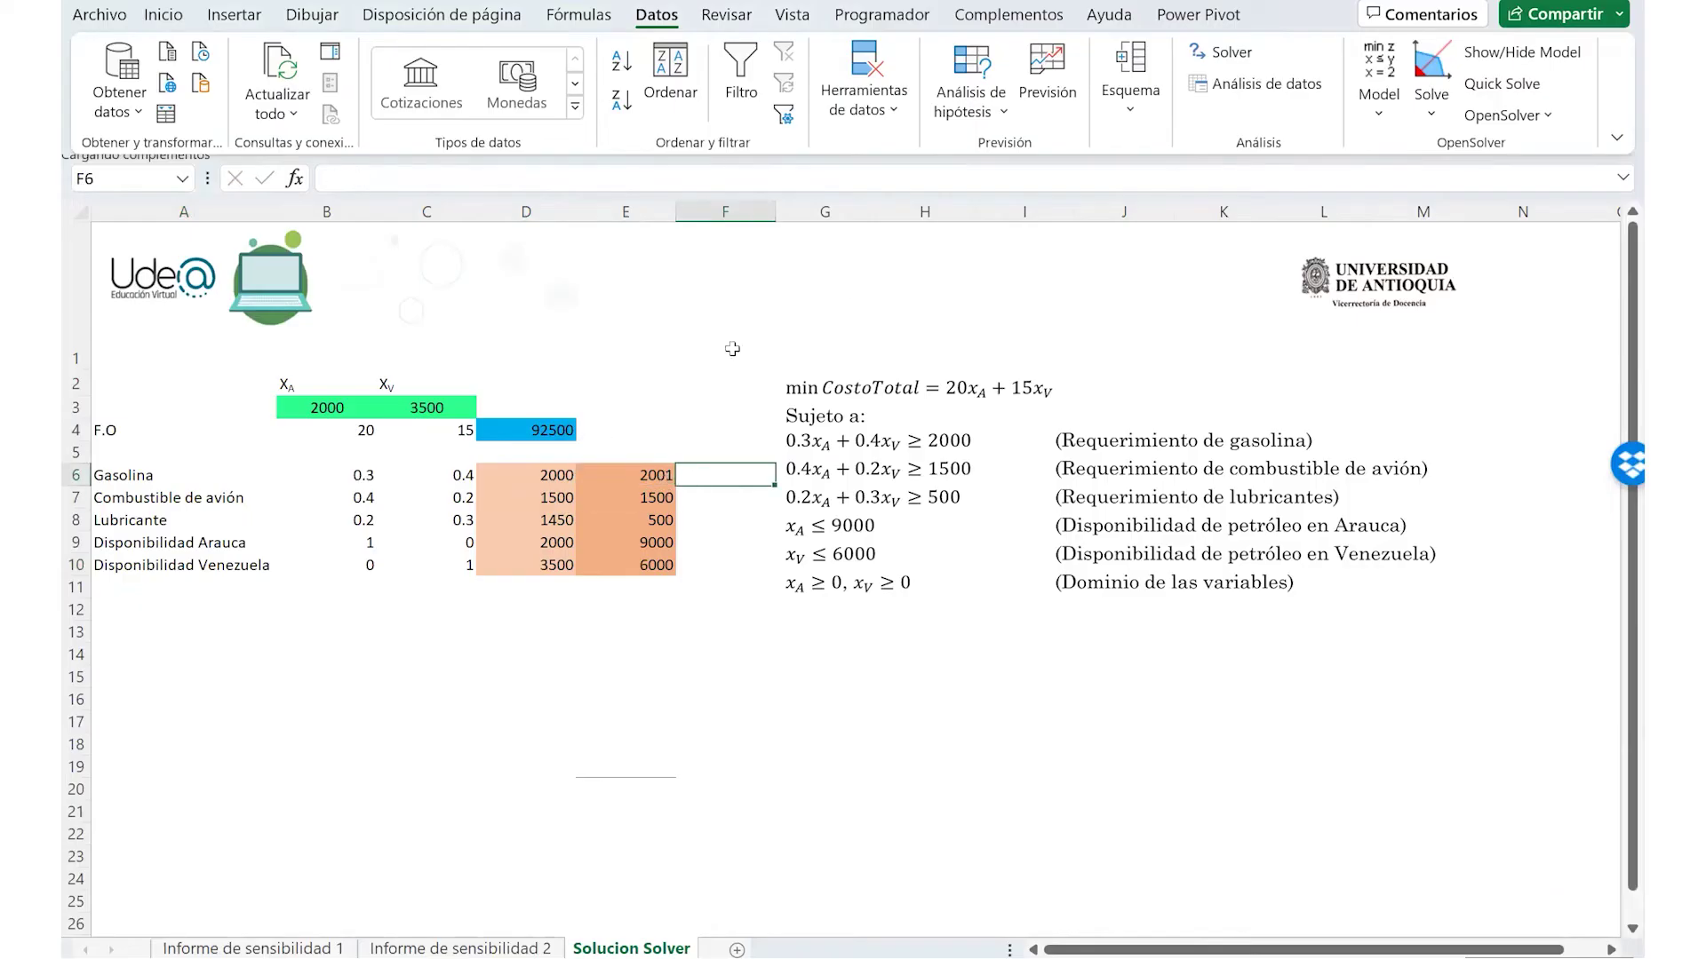
- Re-solve the model with Solver, keep the solution, and inspect the total cost in D4
click(1224, 52)
click(1082, 627)
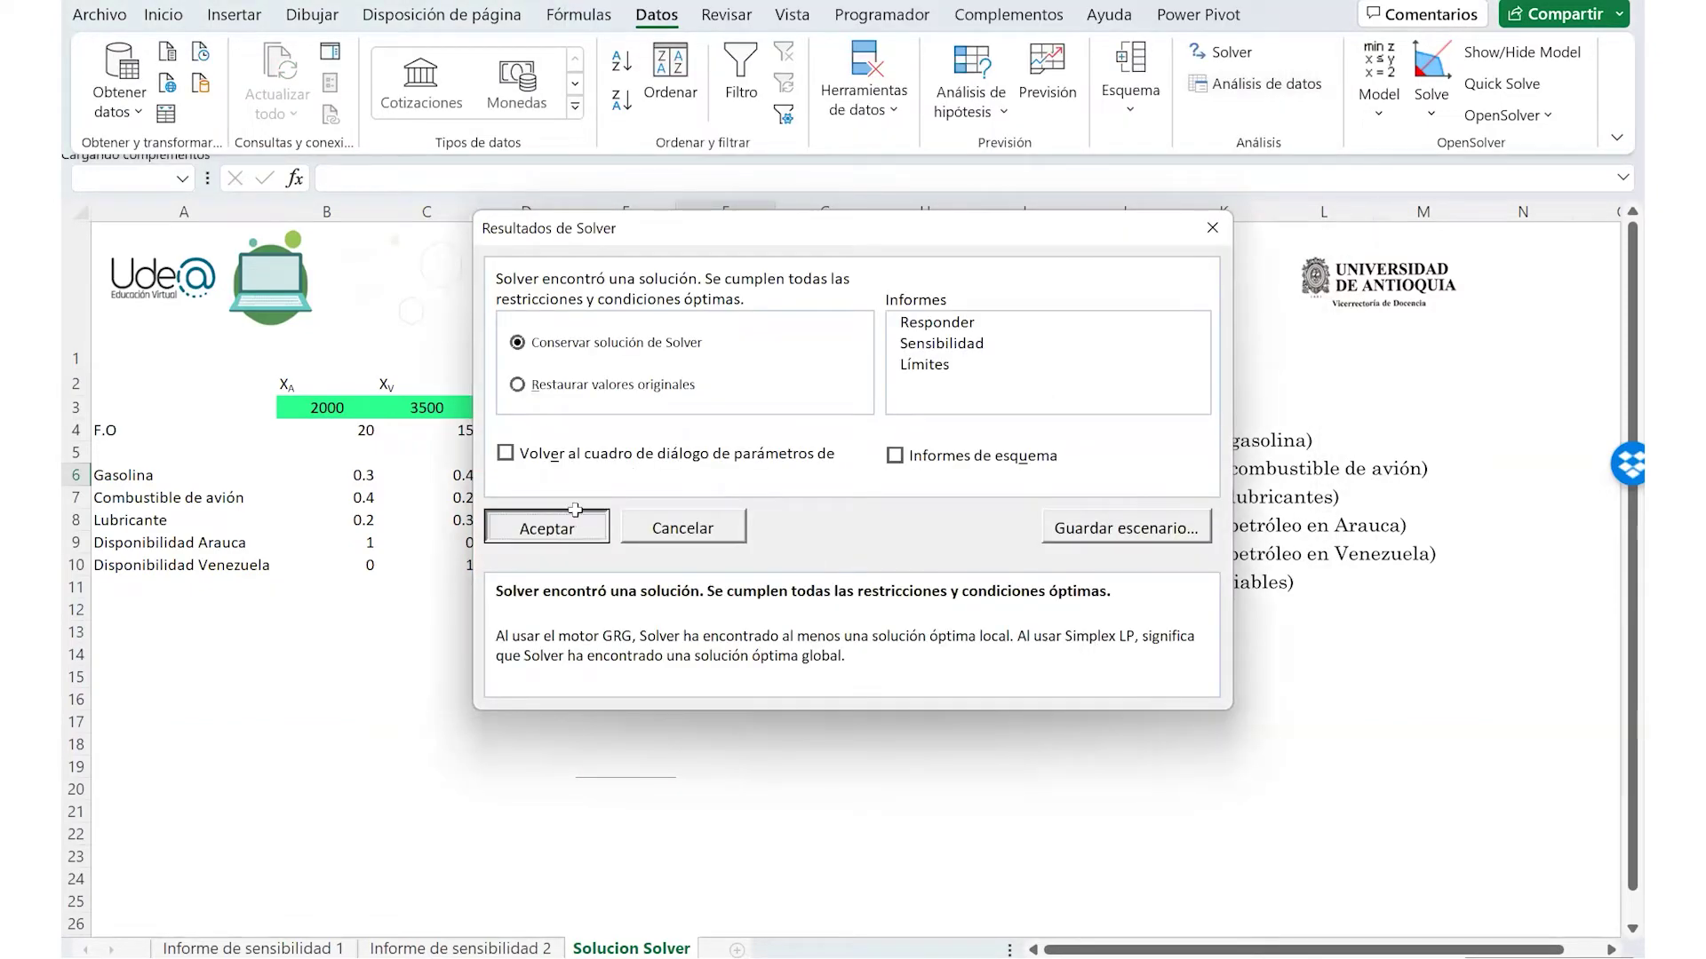
click(576, 525)
click(564, 433)
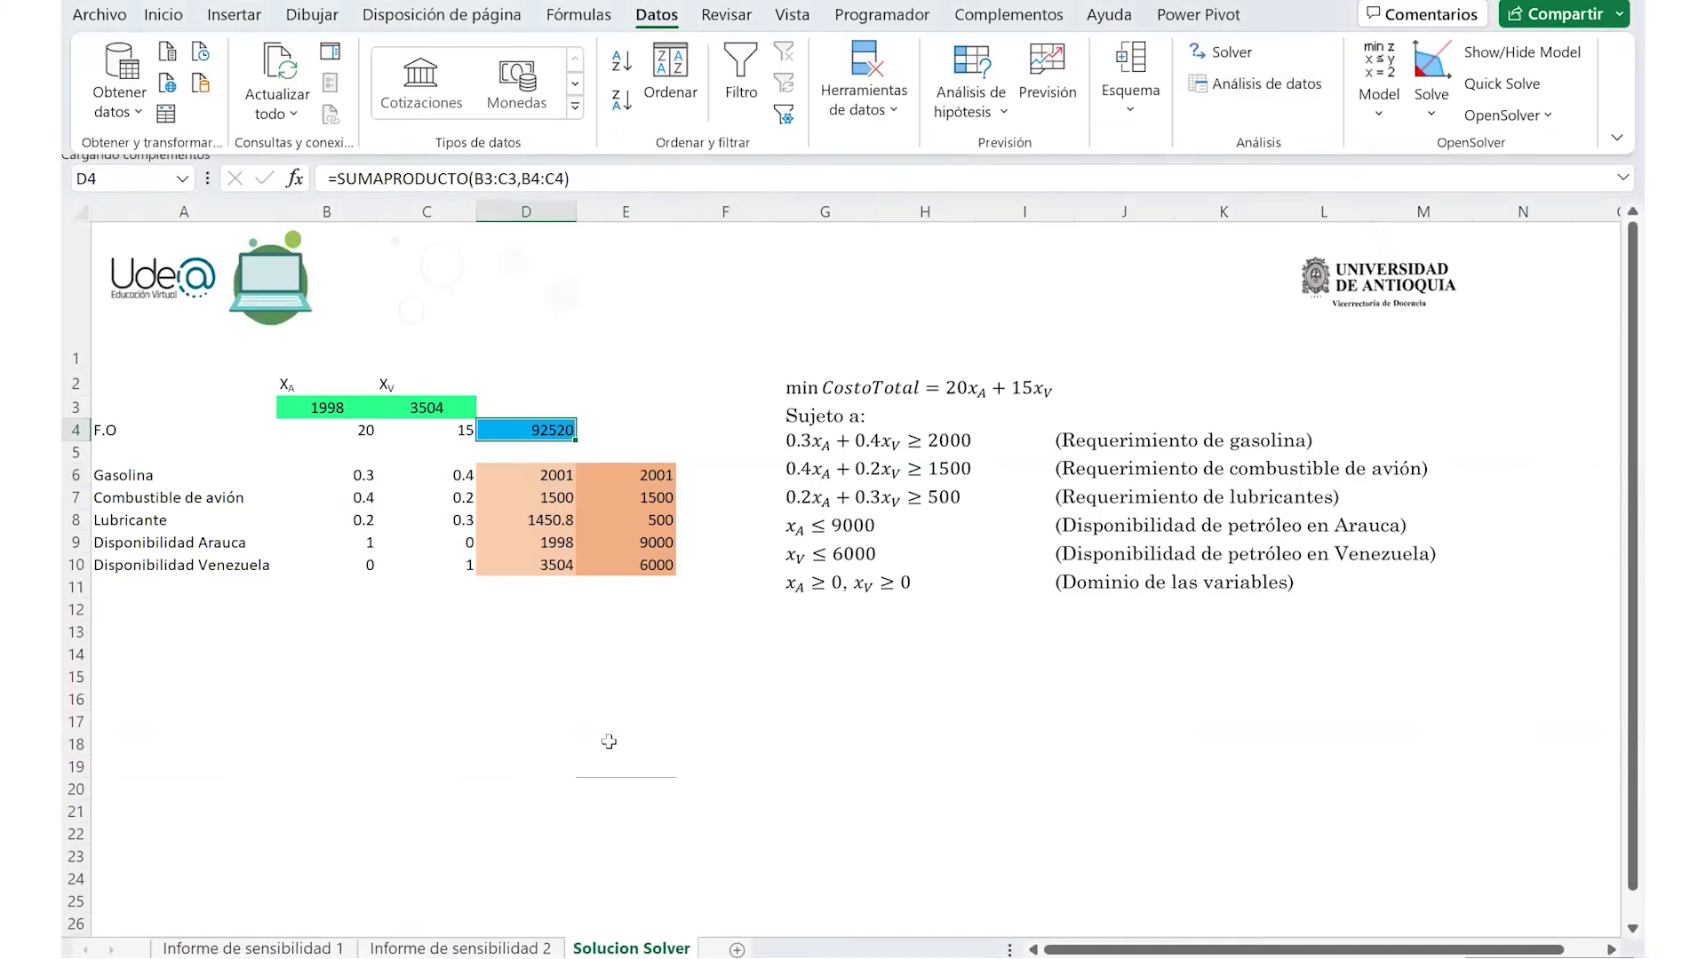
- Check the shadow prices of Gasolina and Combustible de avión in Informe de sensibilidad 2
click(527, 950)
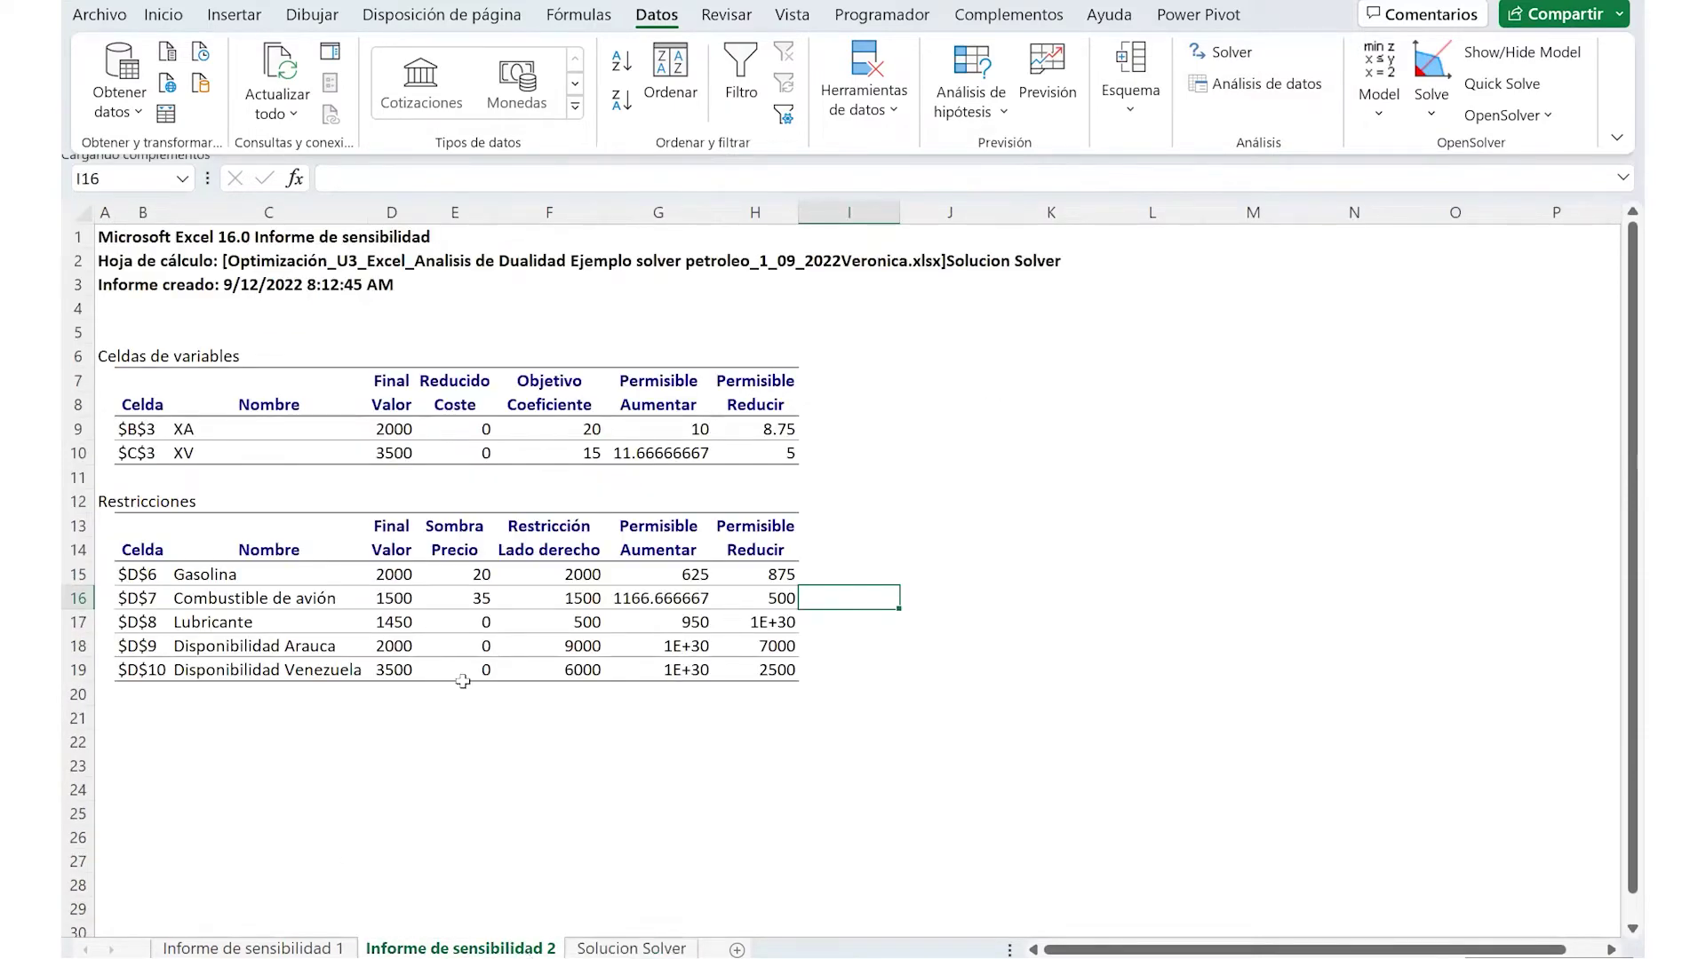
click(448, 569)
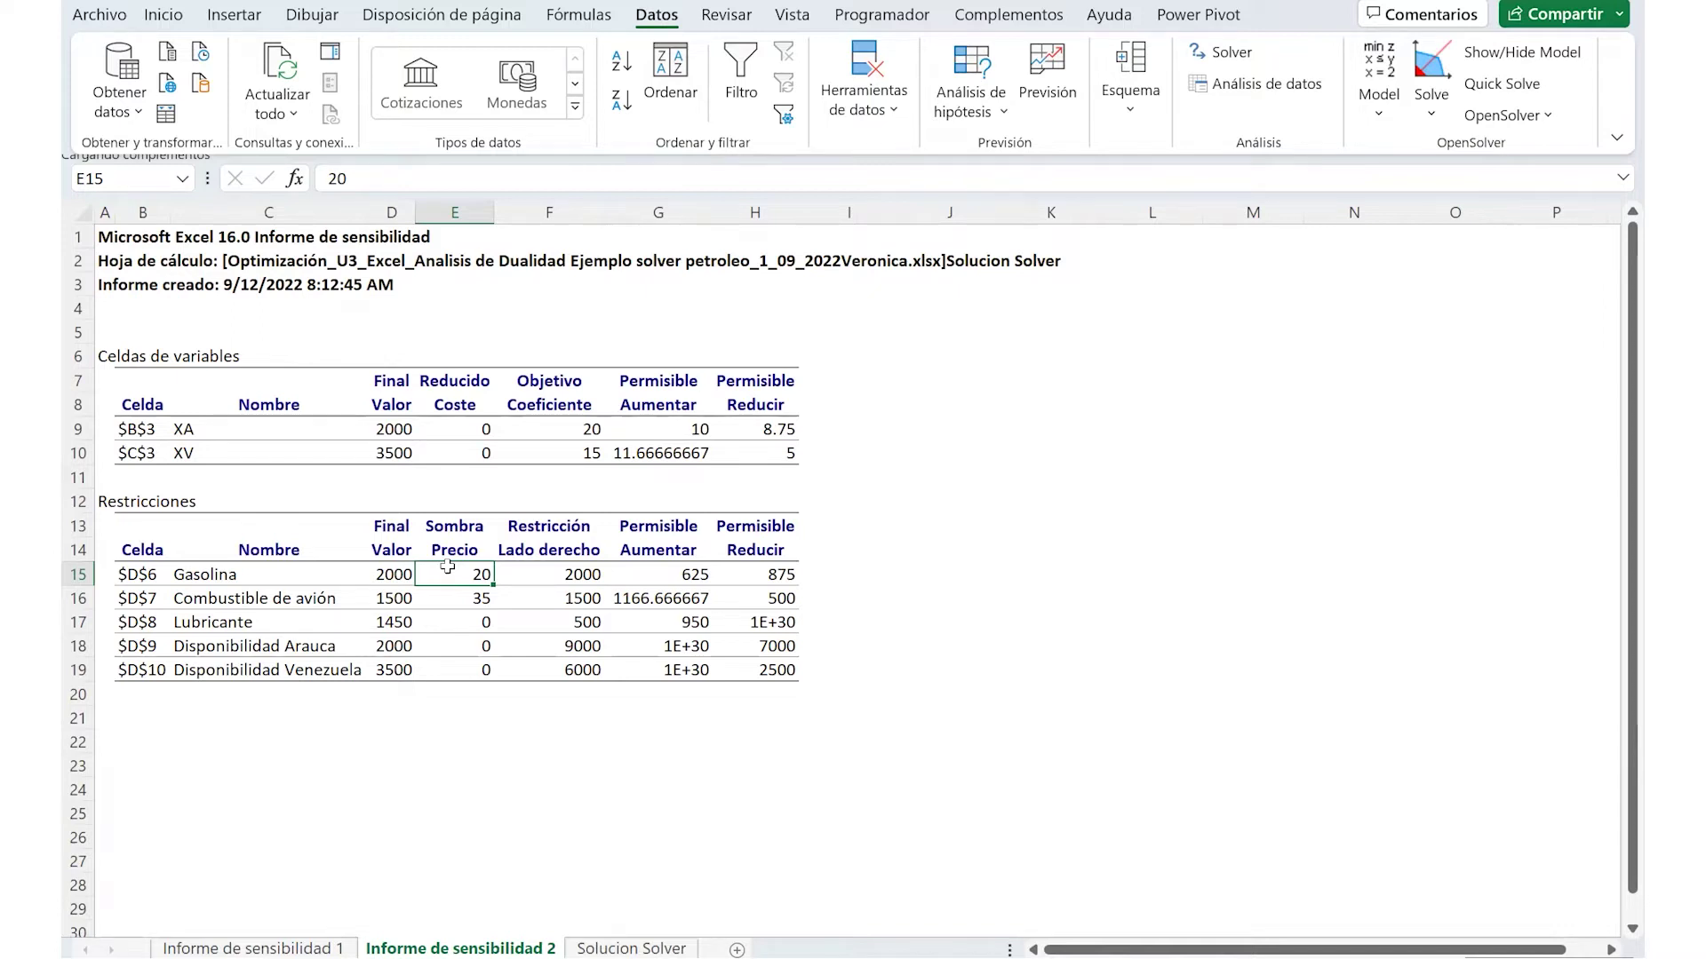
click(467, 600)
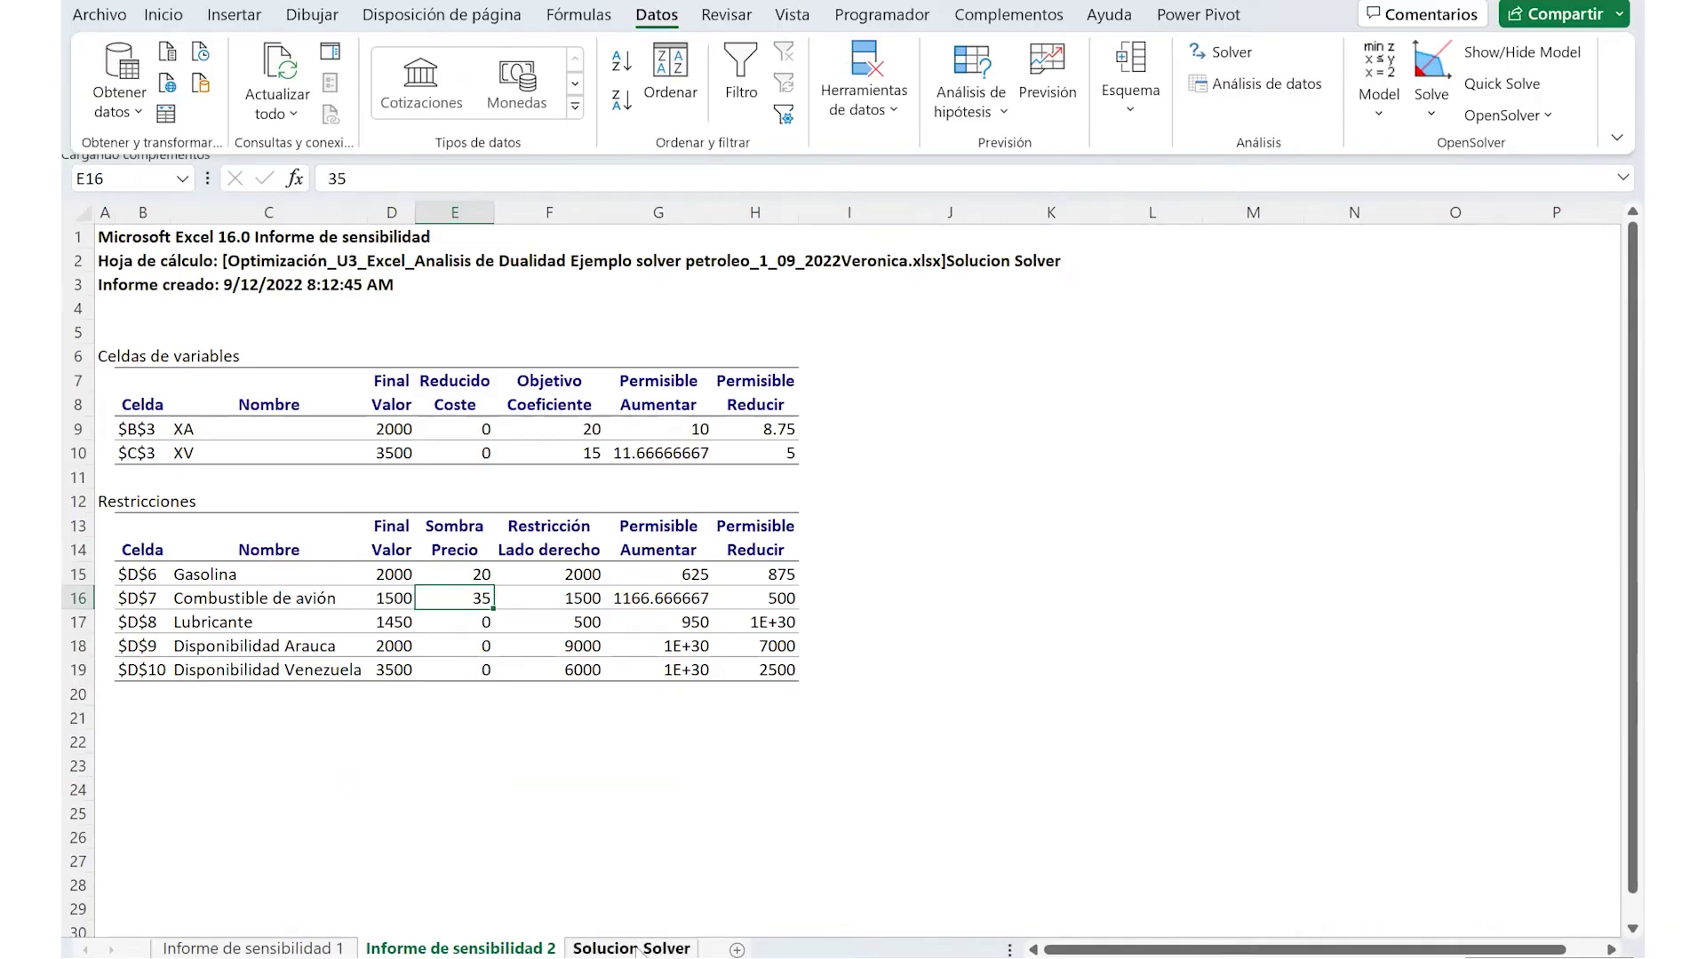
- On the Solucion Solver sheet, set the Gasolina requirement in E6 to 2000
click(636, 948)
double_click(661, 481)
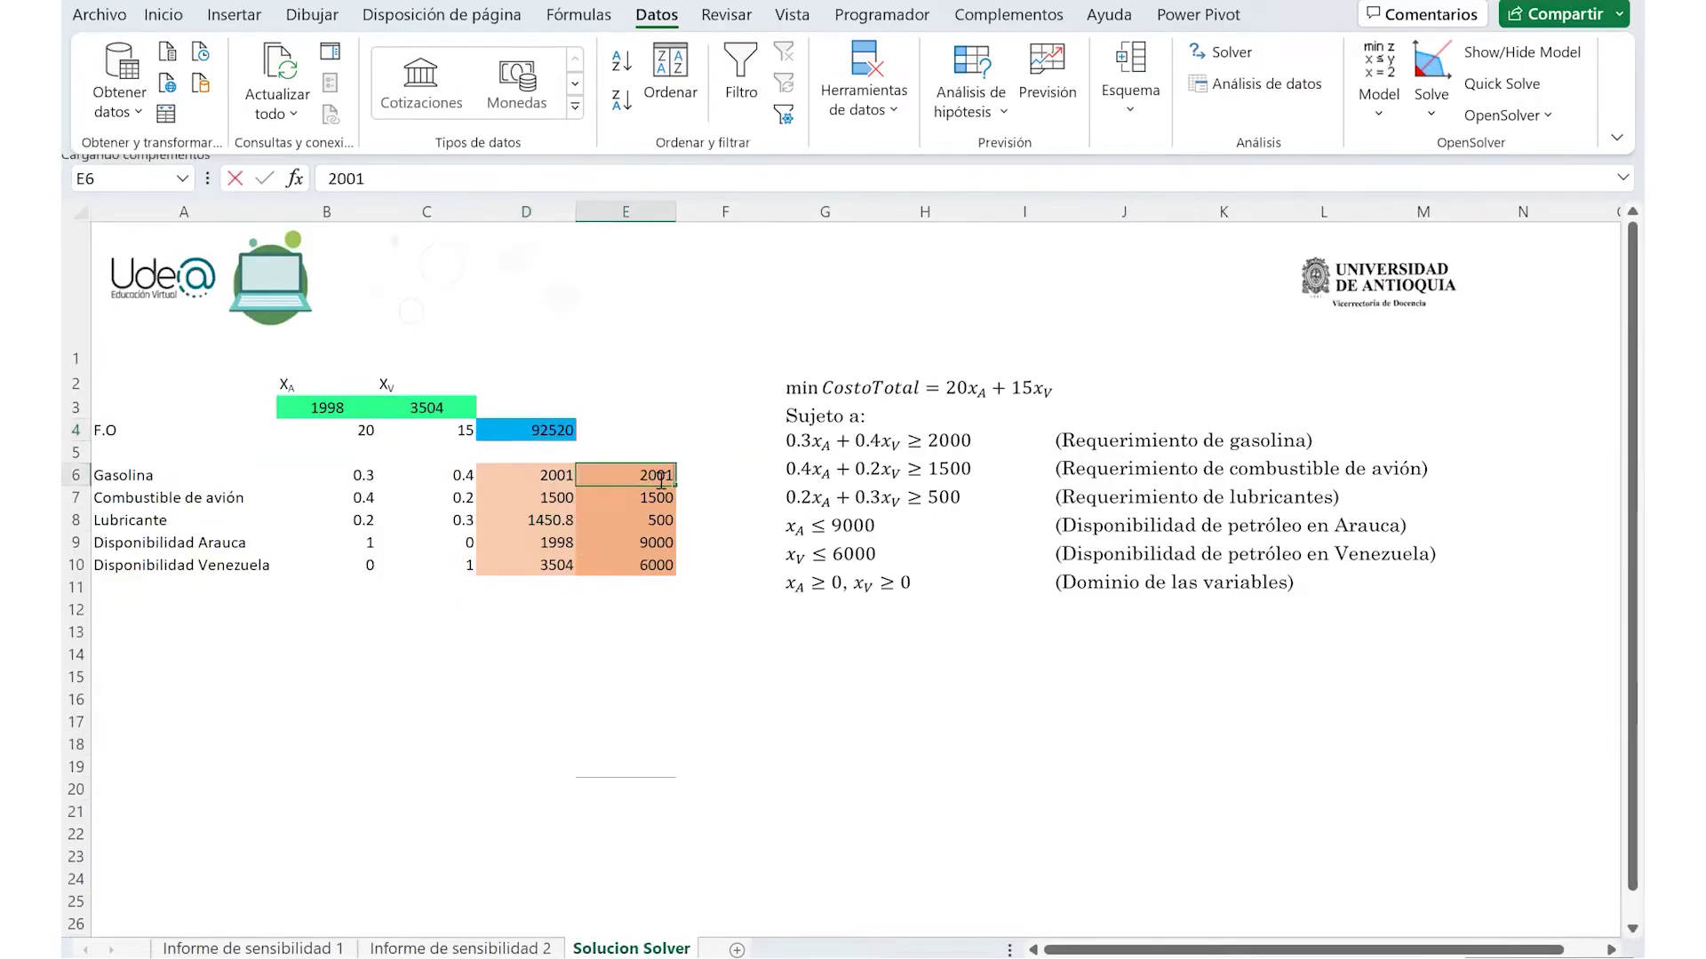
key(BackSpace)
text(0)
key(Return)
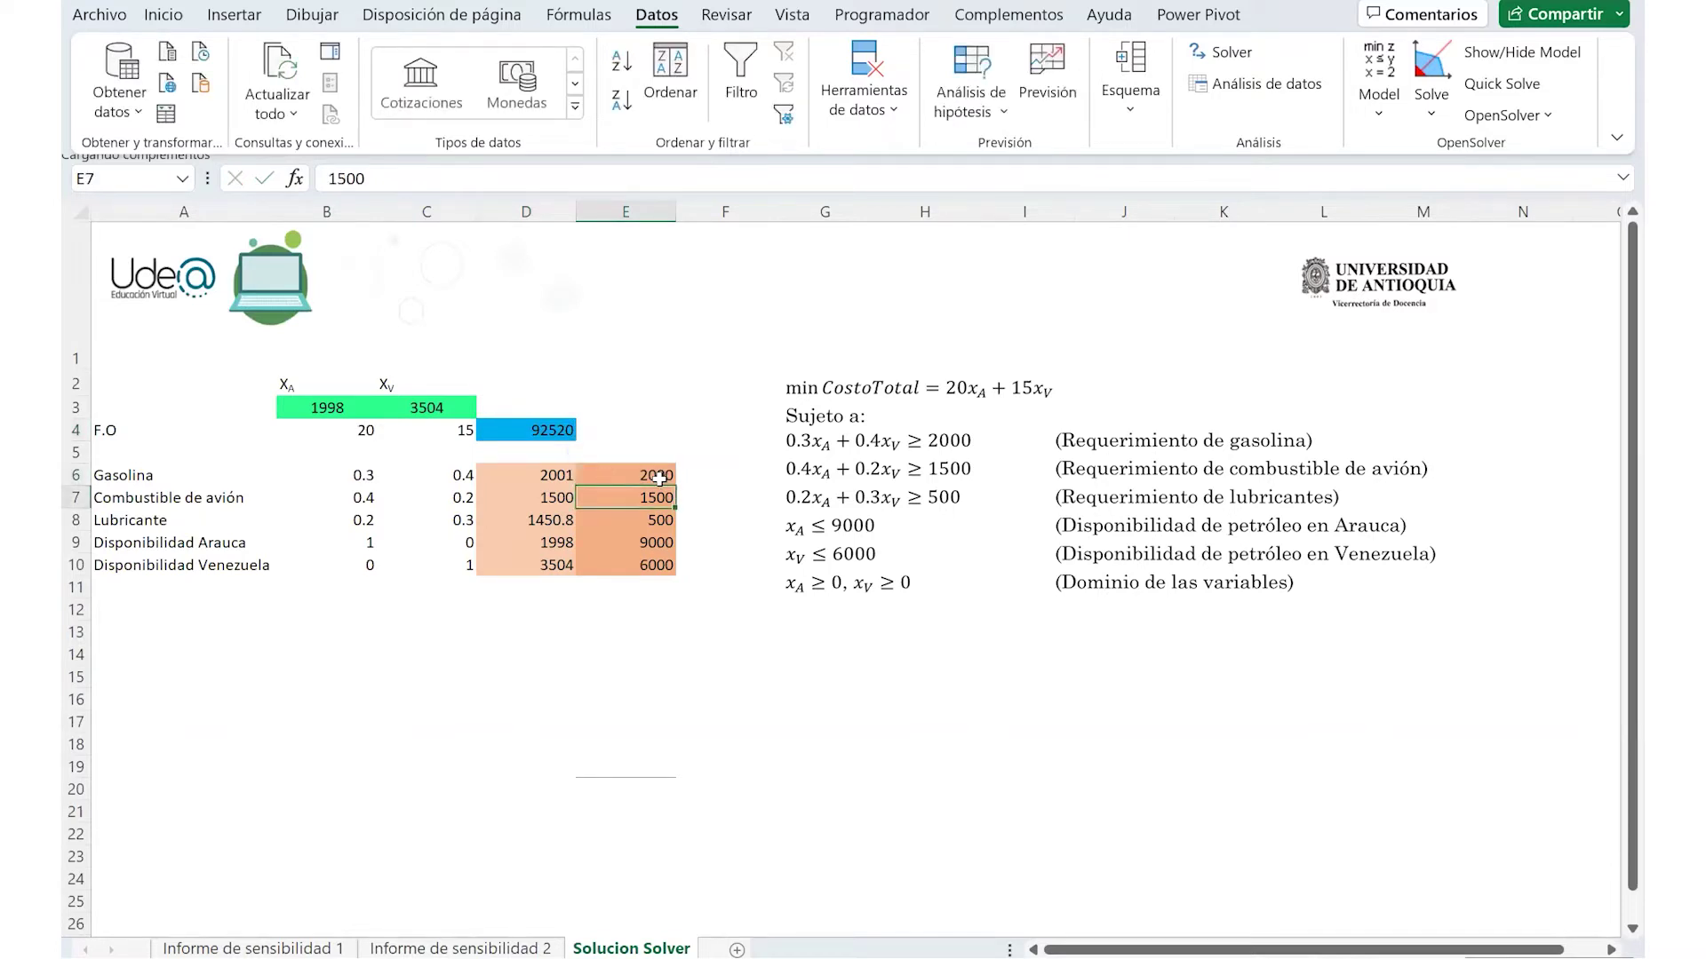
- Set the Combustible de avión requirement in E7 to 1499
text(1499)
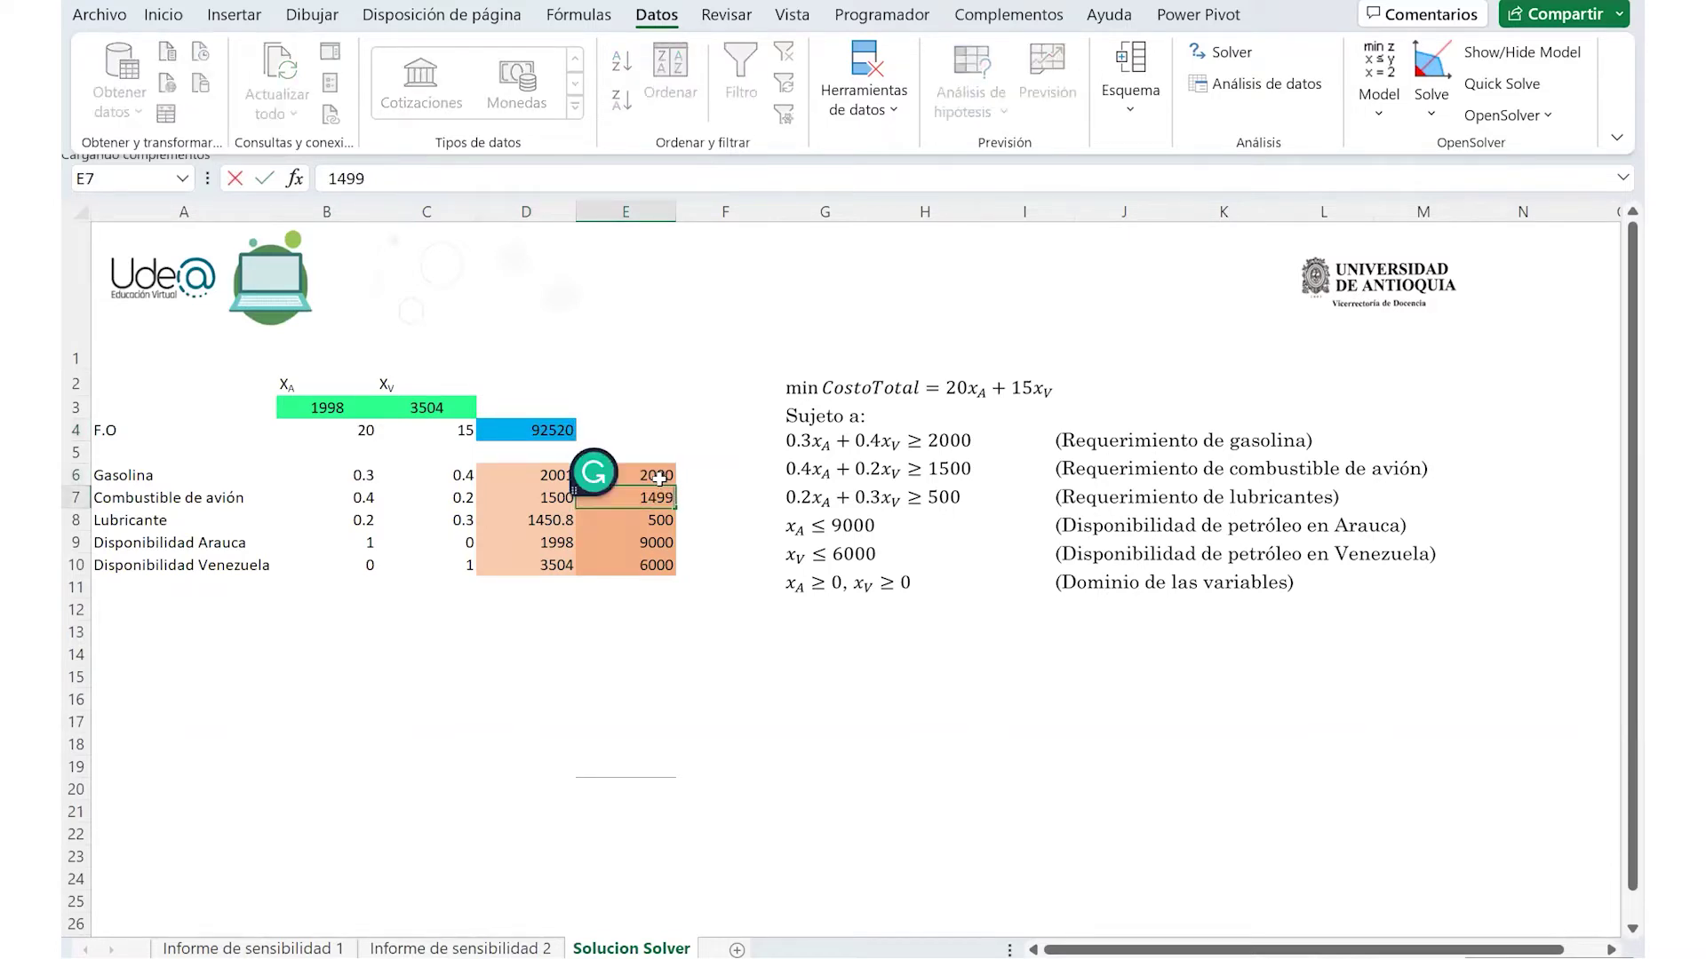
key(Return)
key(Up)
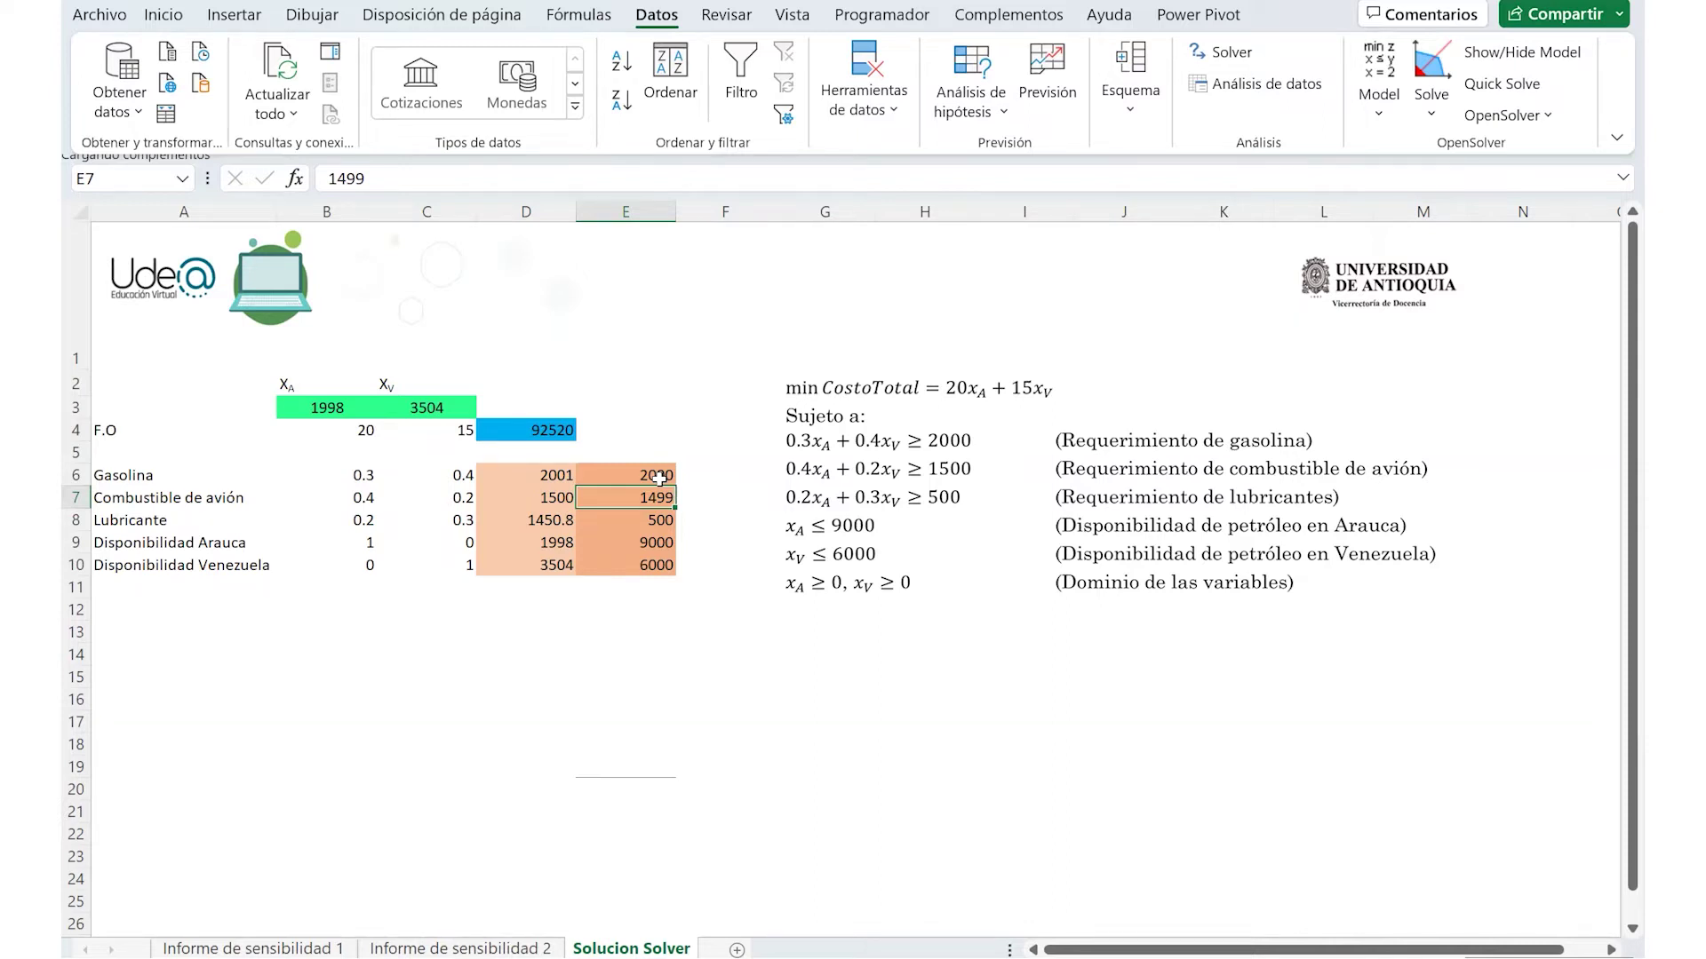
- Run Solver again with the Simplex LP method, minimizing the total cost in D4, and keep the Solver solution
click(1259, 57)
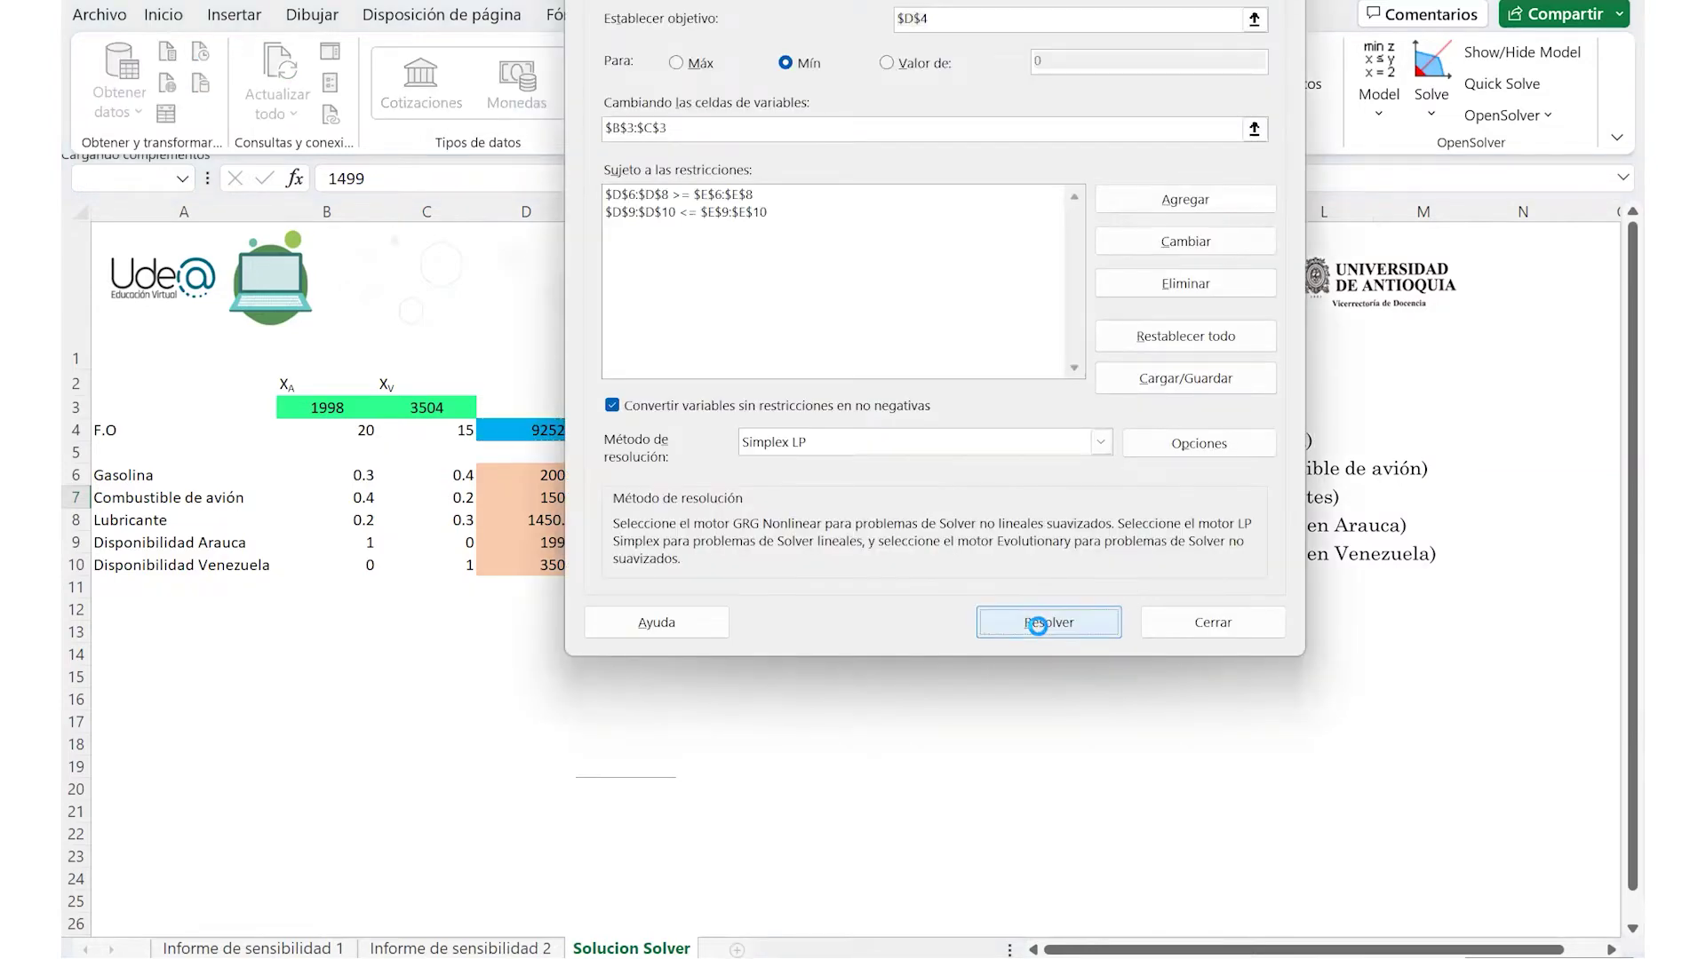
click(1043, 636)
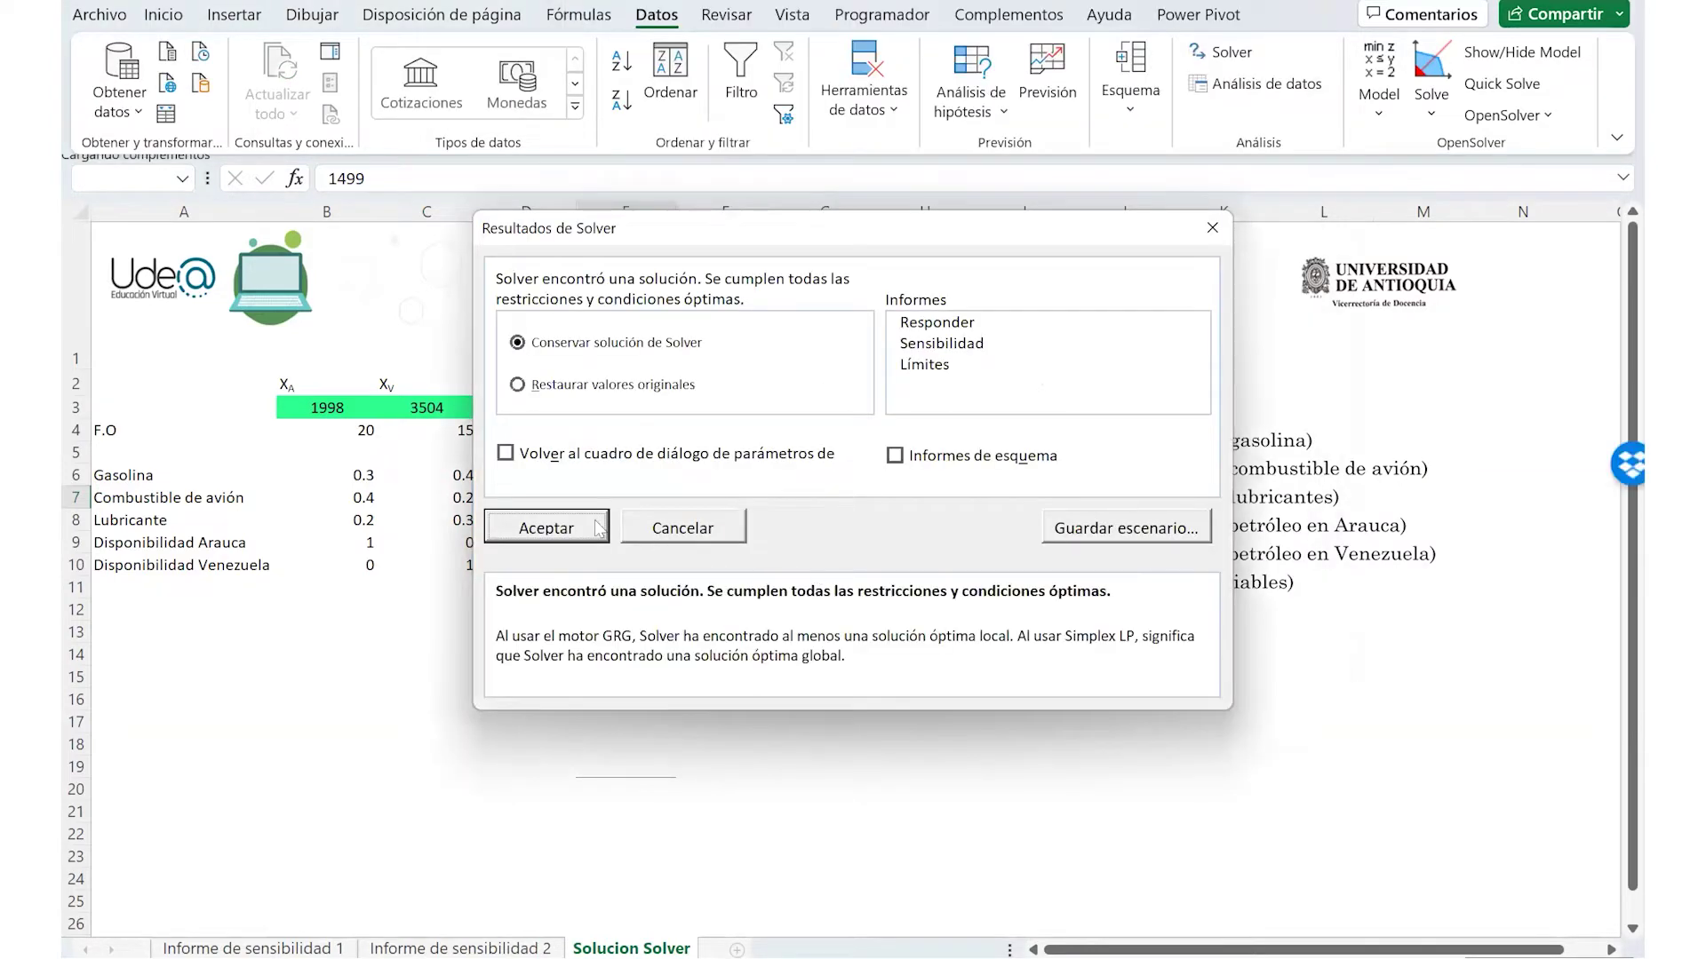
click(572, 525)
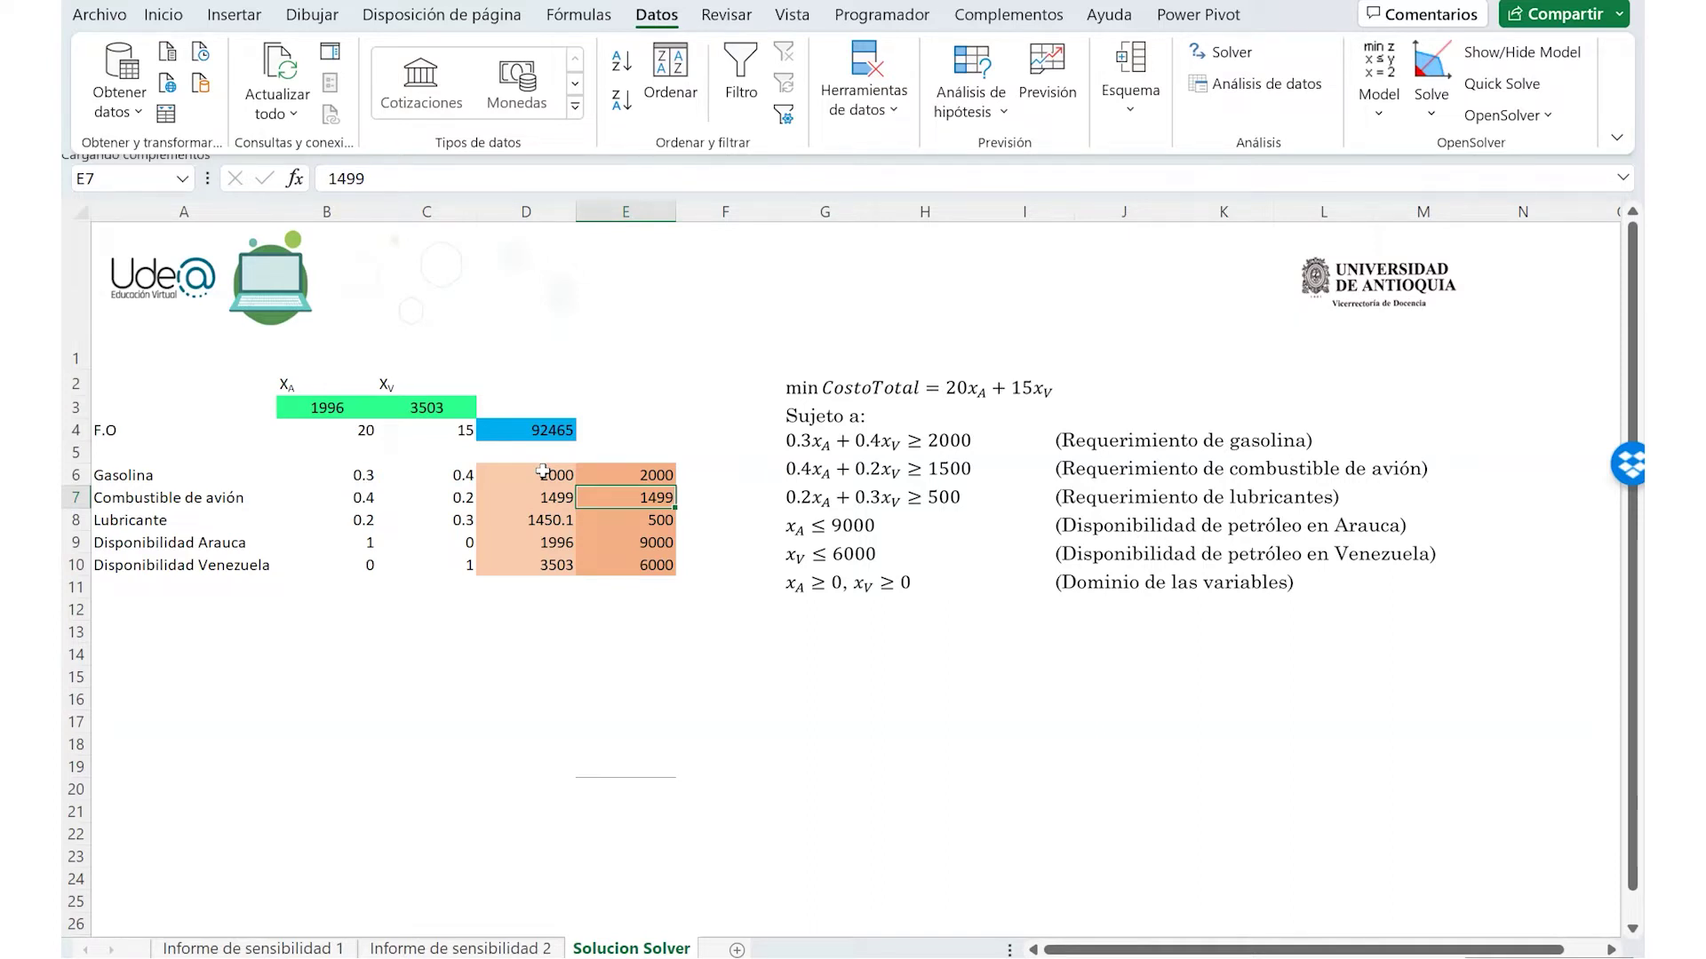
key(alt+Tab)
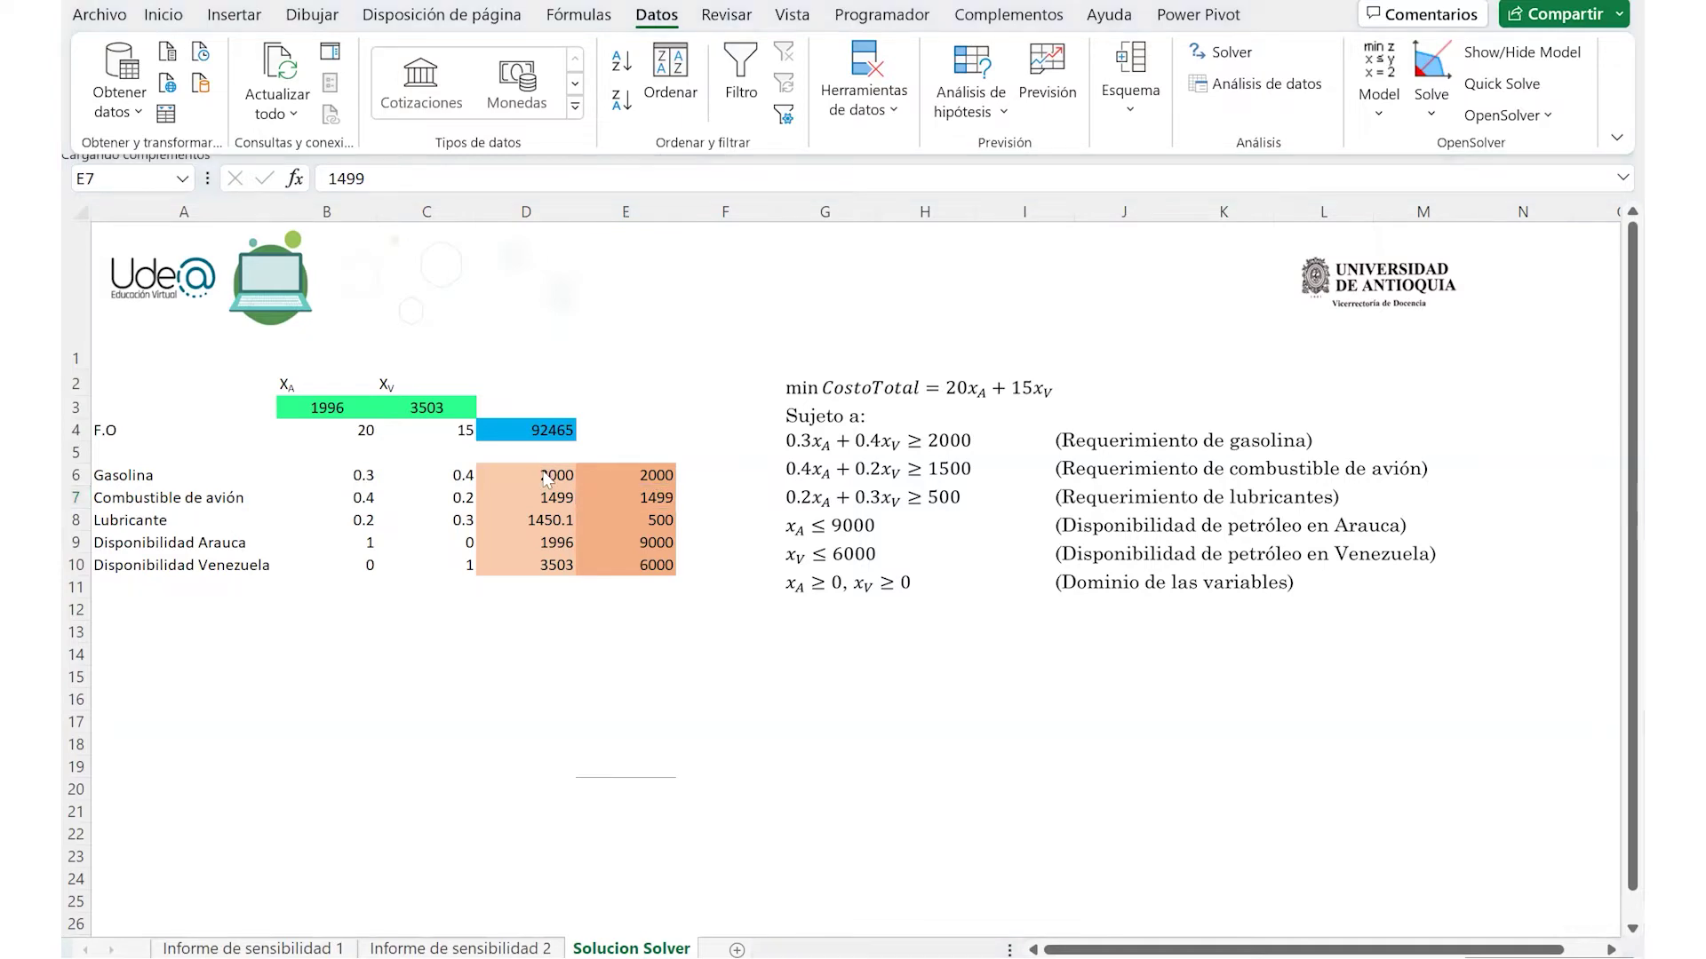